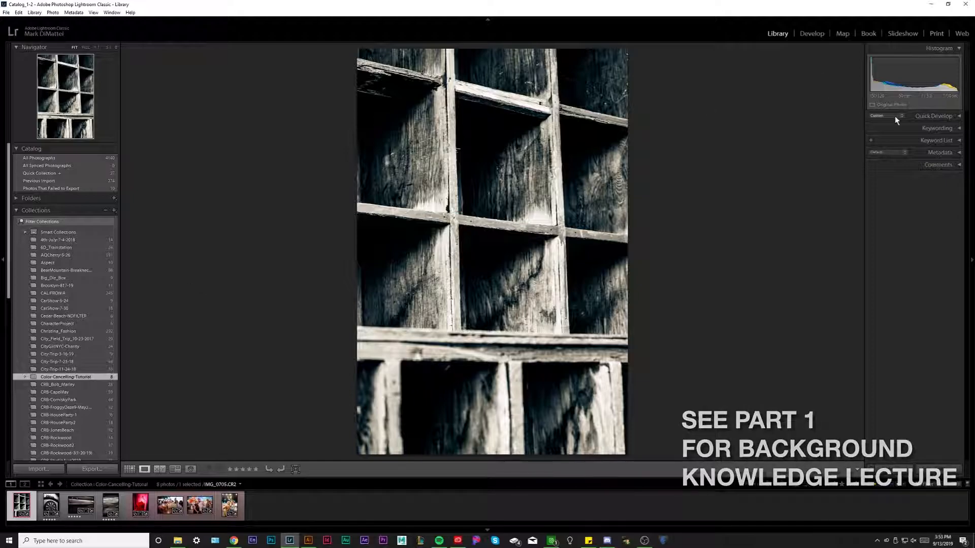
Open the wooden shelf photo for developing and compare its Color and Black & White treatments.
click(815, 33)
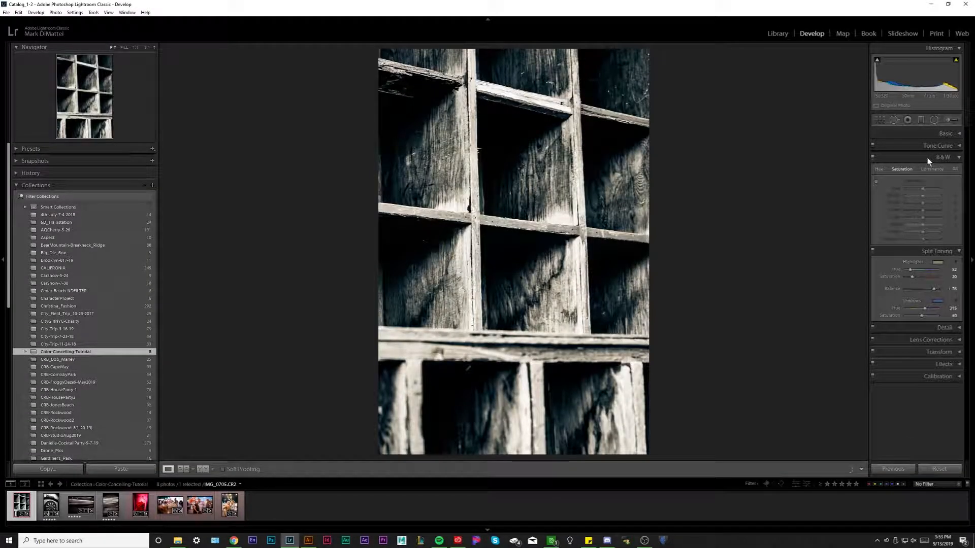
click(959, 158)
click(958, 134)
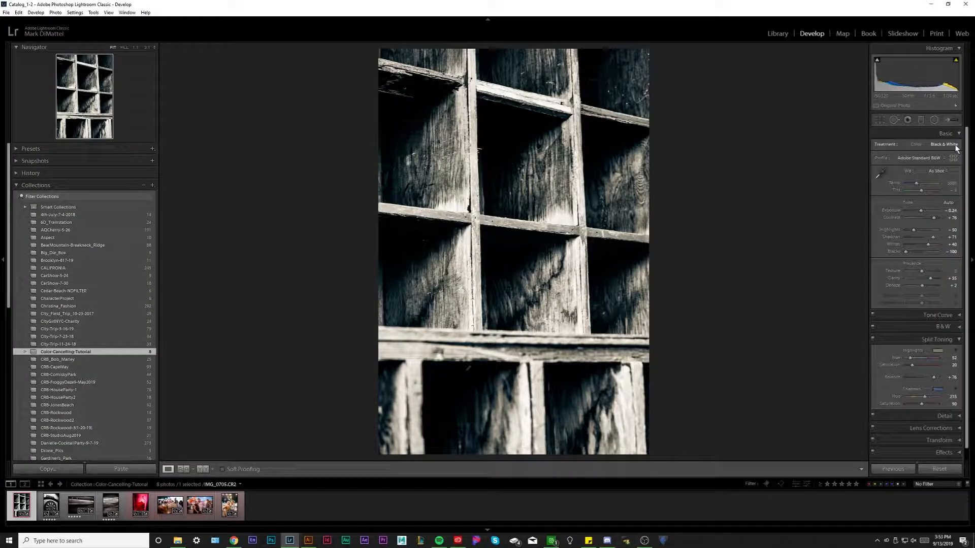
click(915, 144)
key(v)
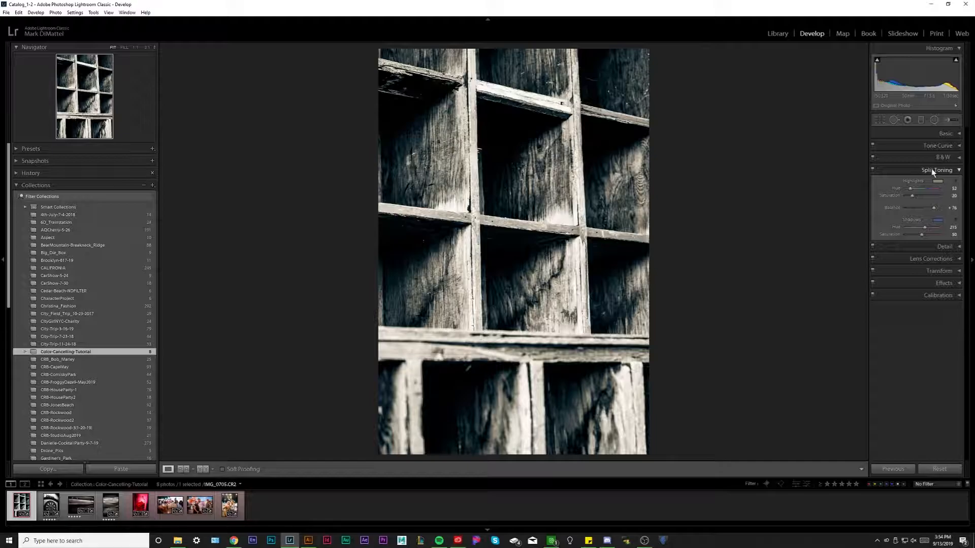
click(933, 172)
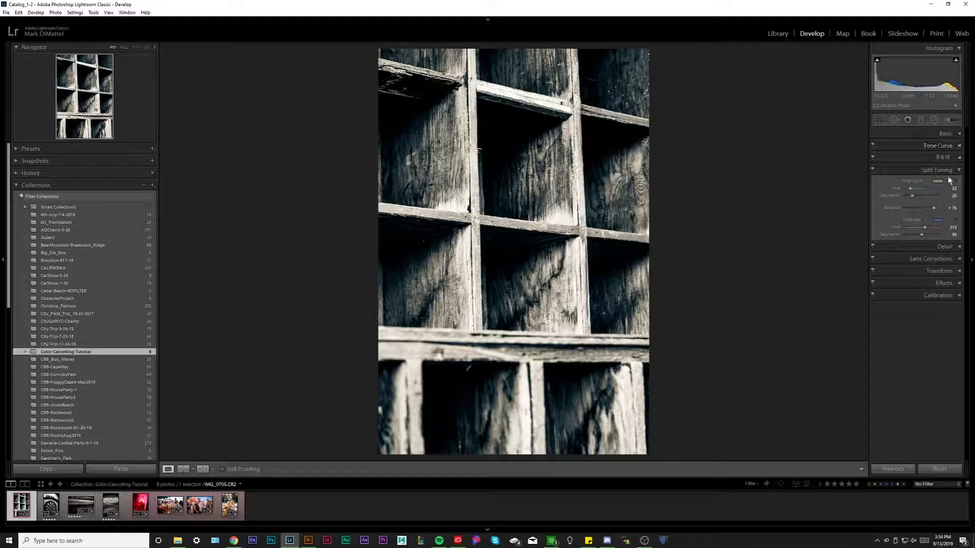
Switch the shelf photo to the Color treatment and show its HSL saturation adjustments.
click(950, 133)
click(918, 143)
click(954, 136)
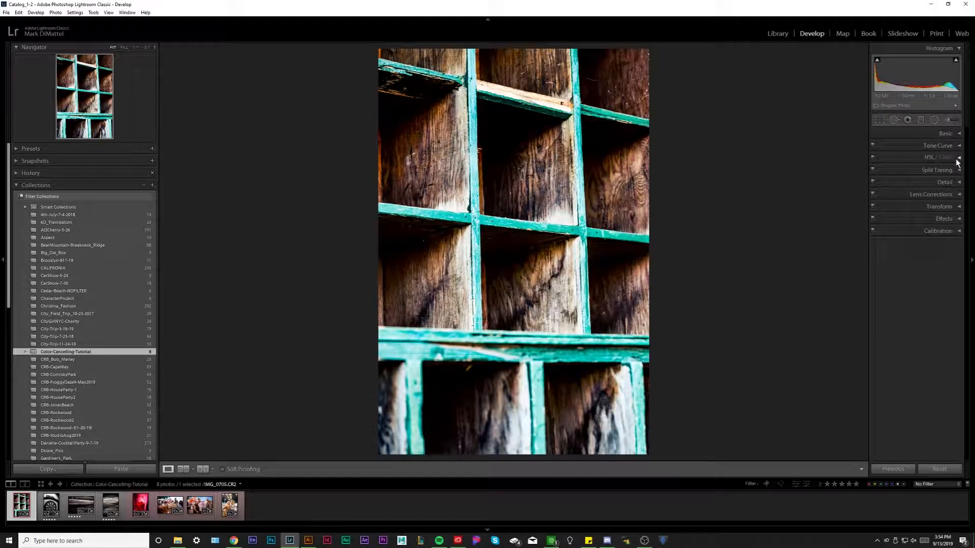
click(957, 157)
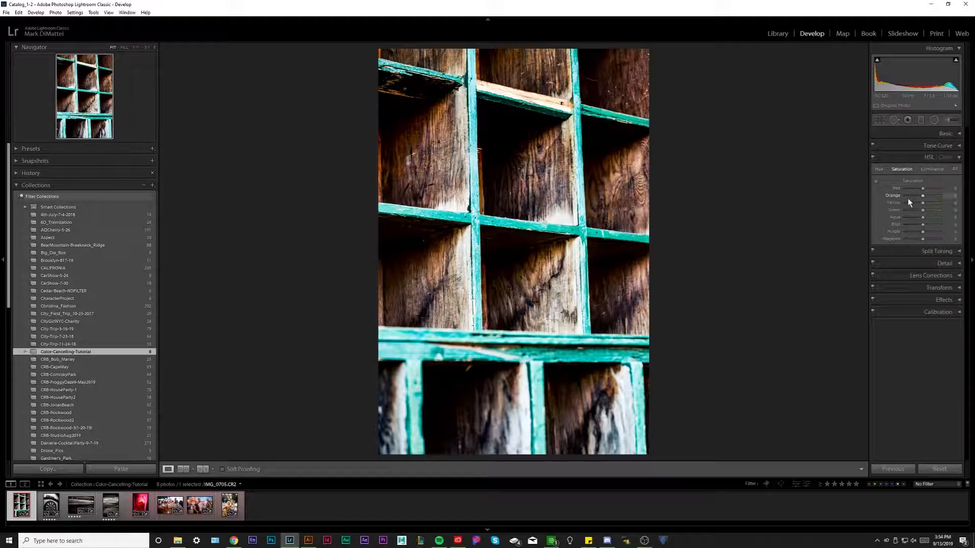
Lower the orange saturation to -100 and compare the photo before and after.
drag(907, 197, 888, 197)
key(backslash)
key(backslash)
key(backslash)
key(backslash)
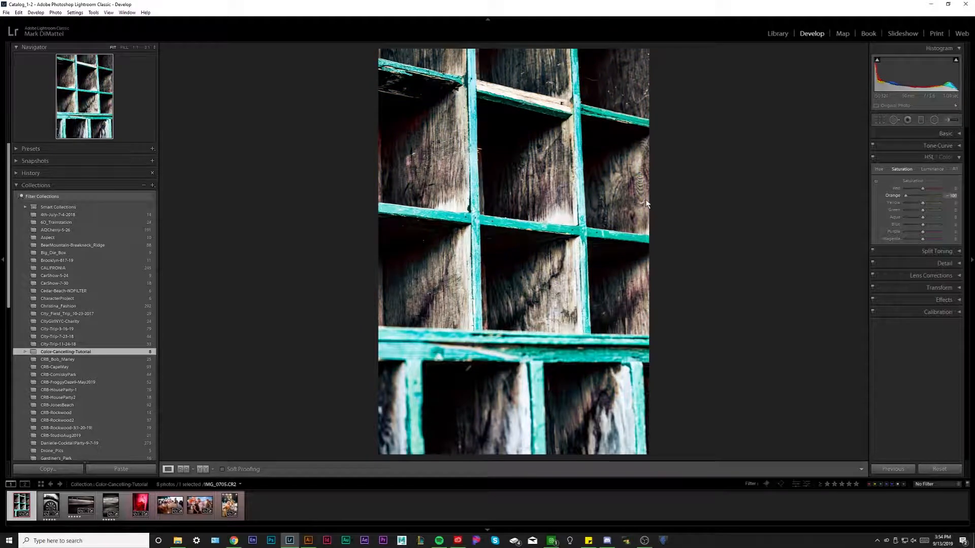
Try the yellow saturation at -100, and reset both orange and yellow to their defaults.
drag(923, 203, 855, 203)
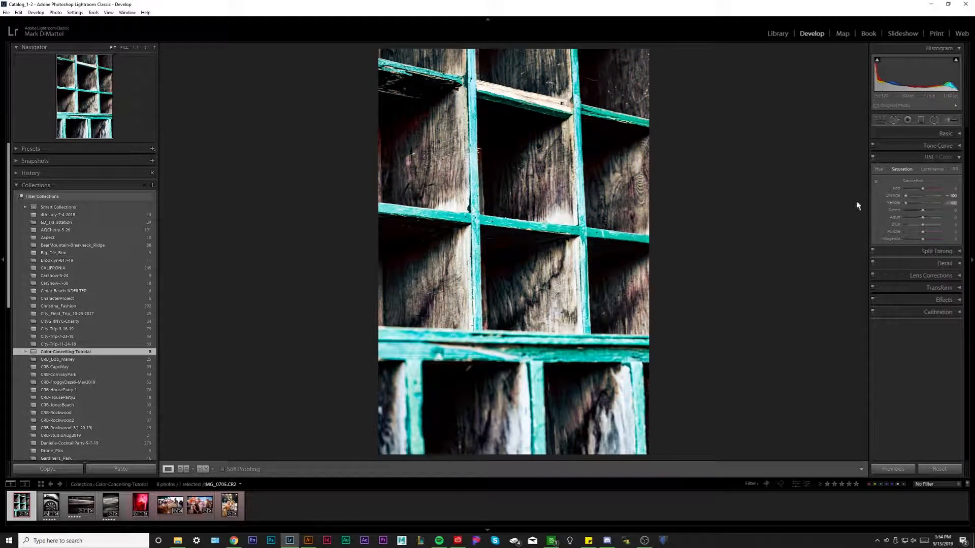
double_click(889, 195)
double_click(895, 203)
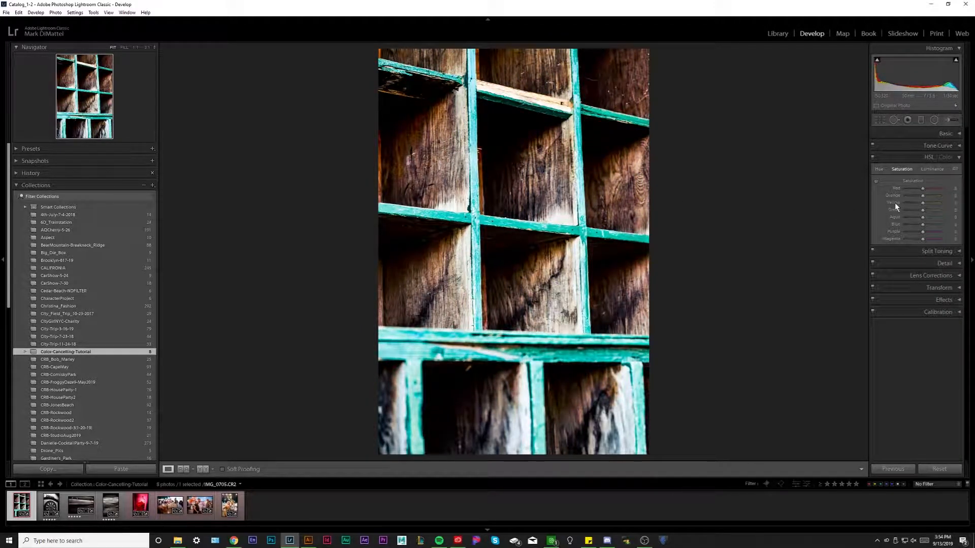
Set the red, orange and aqua saturation to -100, keeping yellow at its default.
key(ctrl+z)
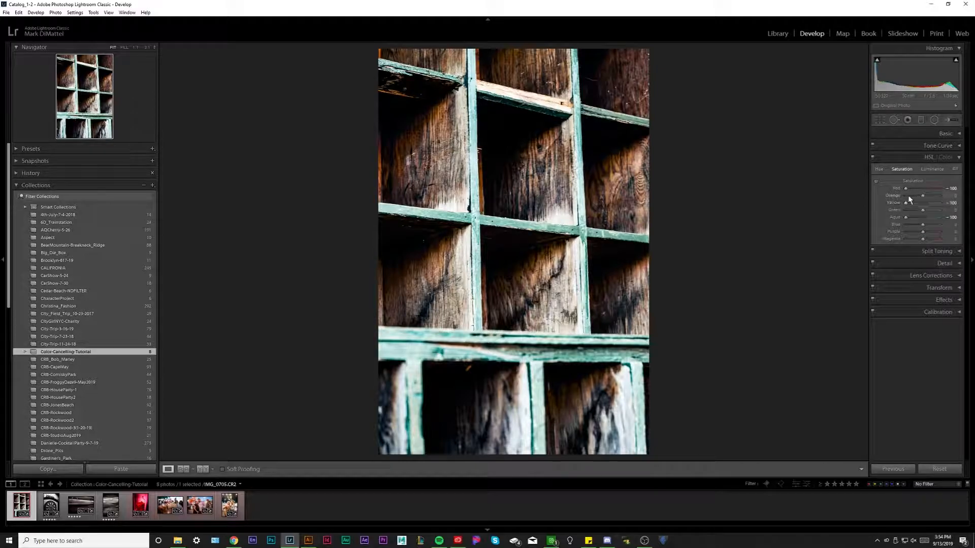
click(457, 163)
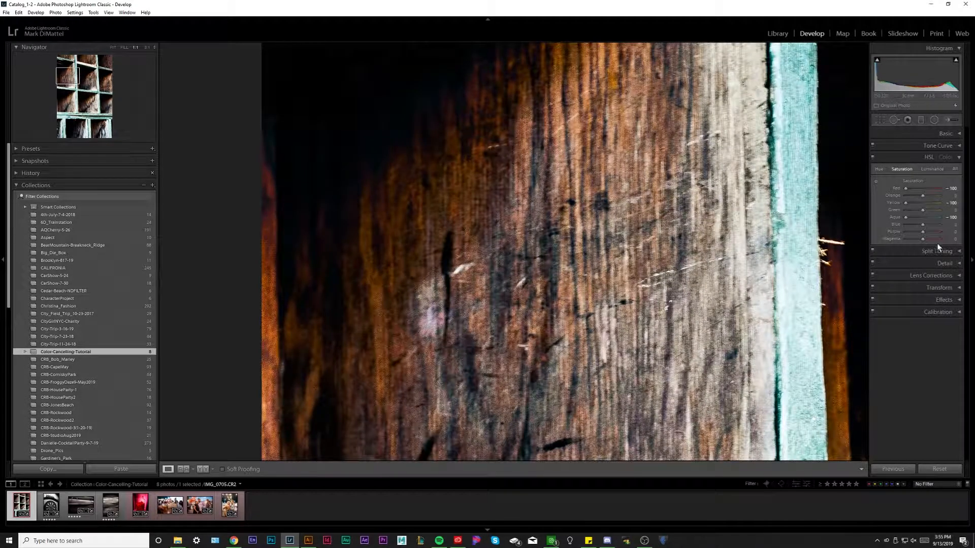
double_click(890, 204)
drag(923, 196, 538, 172)
click(475, 189)
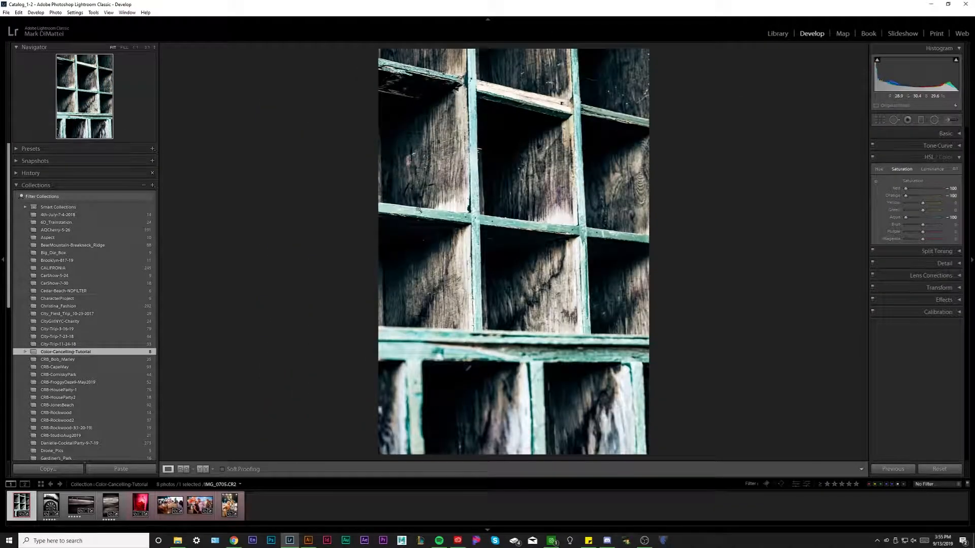
Inspect the wood grain of two shelf compartments up close for leftover color tints.
click(397, 172)
drag(452, 136, 385, 203)
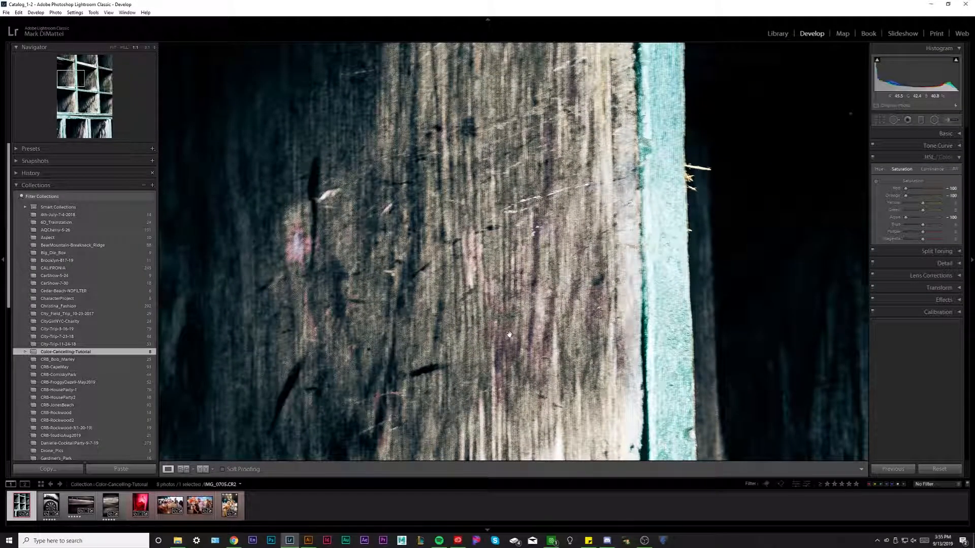
click(404, 330)
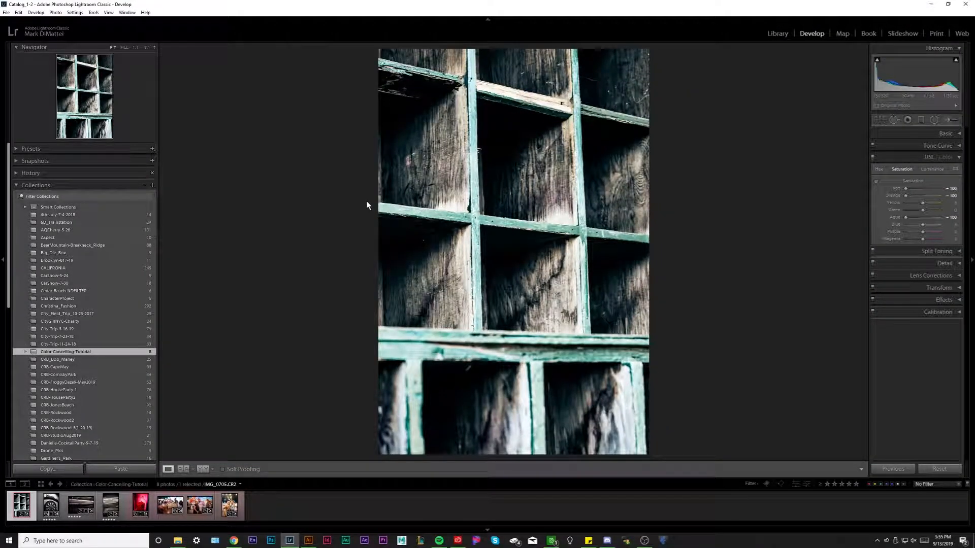
click(558, 190)
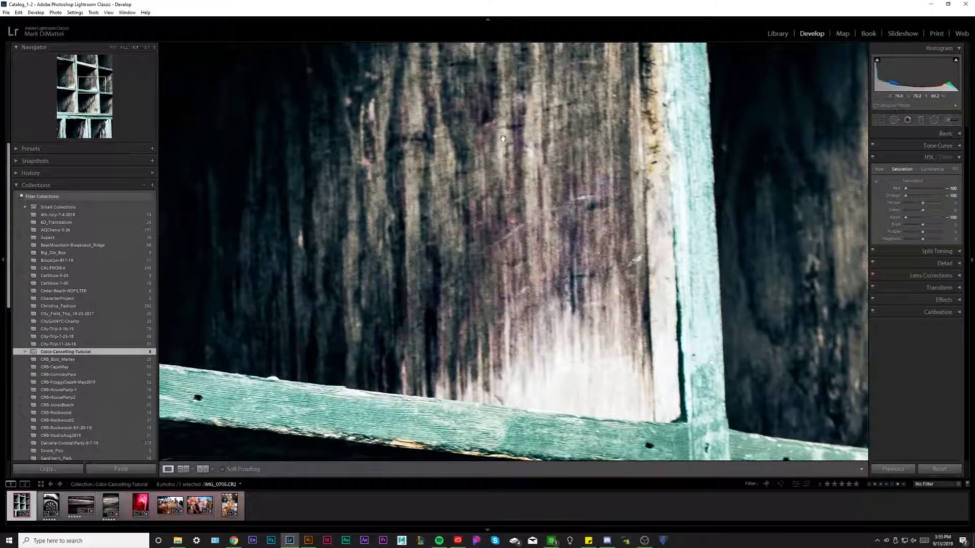
click(470, 197)
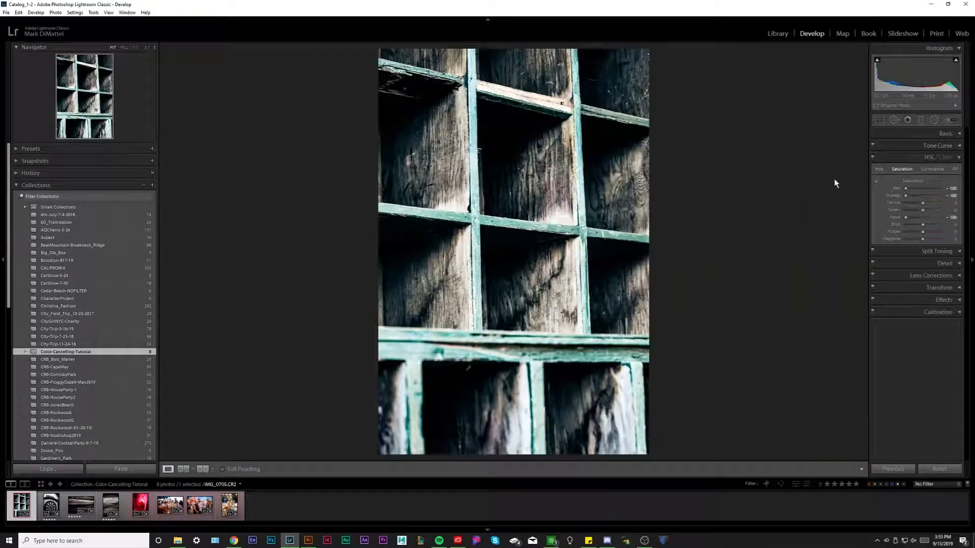
Reset the red and orange saturation, and undo the color edits back to the Black & White treatment.
drag(897, 196, 917, 196)
double_click(894, 196)
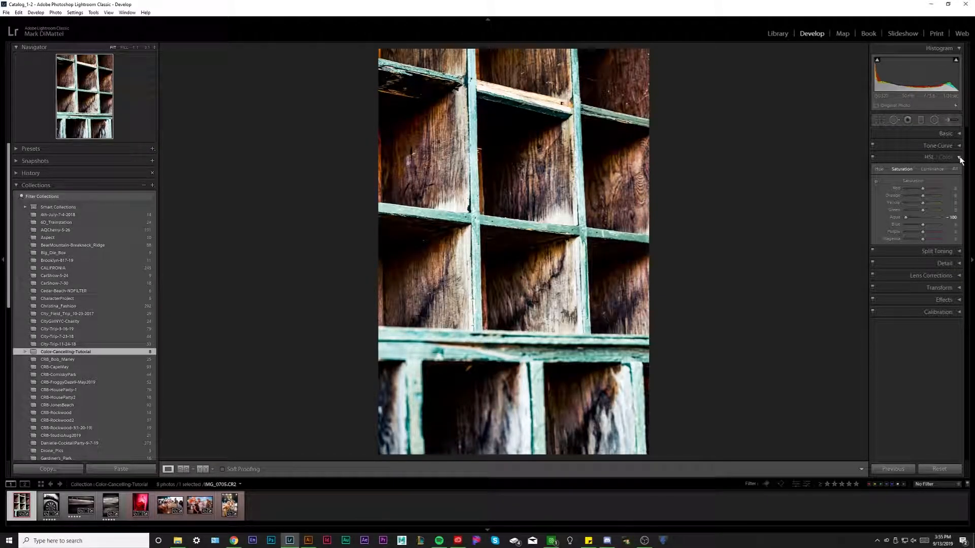
key(ctrl+z)
key(ctrl+z)
key(ctrl+z)
key(ctrl+z)
key(ctrl+z)
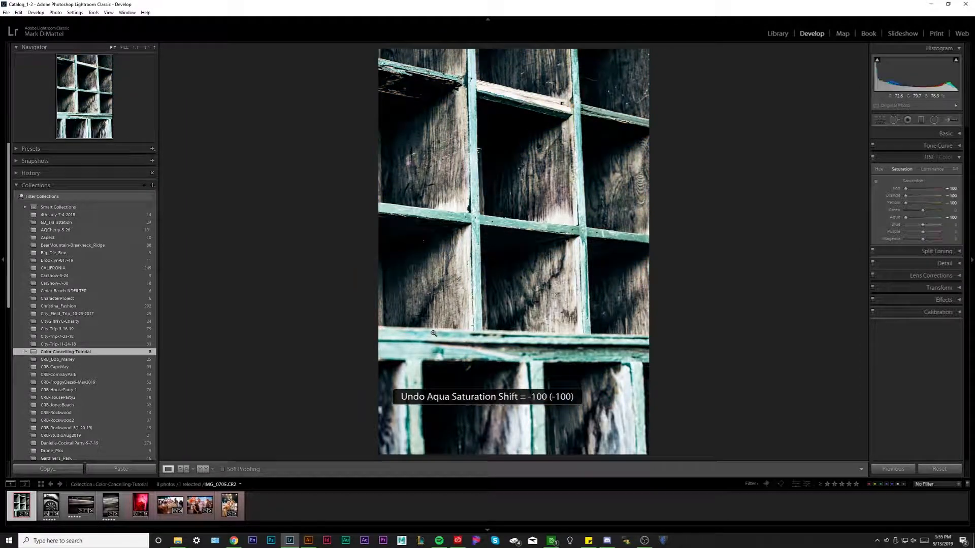
key(ctrl+z)
key(ctrl+z)
key(ctrl+z)
key(ctrl+z)
key(ctrl+z)
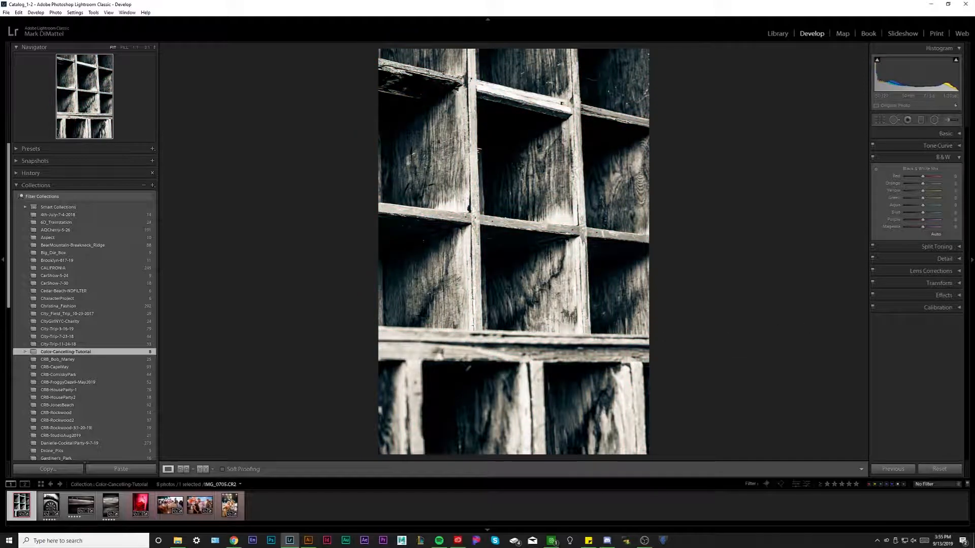
Show the Split Toning settings and compare the shelf photo with the effect off and on.
click(959, 158)
click(959, 169)
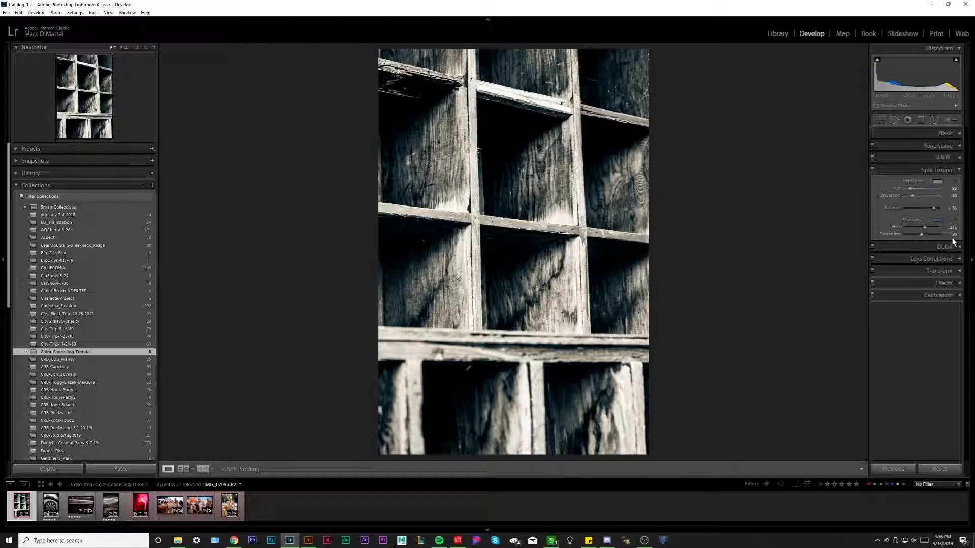
click(872, 171)
click(872, 171)
click(872, 171)
click(873, 171)
click(872, 171)
click(873, 171)
click(872, 171)
click(872, 171)
Vary the shadow saturation in Split Toning on the shelf photo, lowering it and raising it again.
mouse_move(920, 236)
mouse_down()
mouse_move(931, 235)
mouse_move(924, 237)
mouse_up()
drag(922, 237, 909, 241)
drag(909, 236, 921, 234)
Select the dartboard photo and reduce its Split Toning shadow saturation to about 38.
click(53, 499)
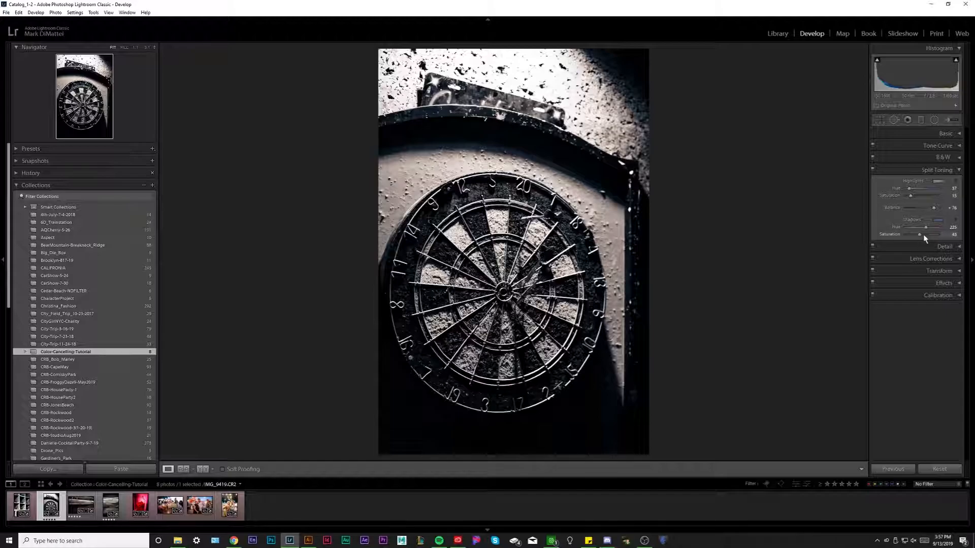
double_click(890, 235)
mouse_move(918, 236)
mouse_down()
mouse_move(930, 236)
mouse_move(903, 235)
mouse_move(917, 235)
mouse_up()
Try resetting the dartboard photo's highlight and shadow saturation to zero, and undo both resets.
double_click(910, 197)
double_click(916, 235)
key(ctrl+z)
key(ctrl+z)
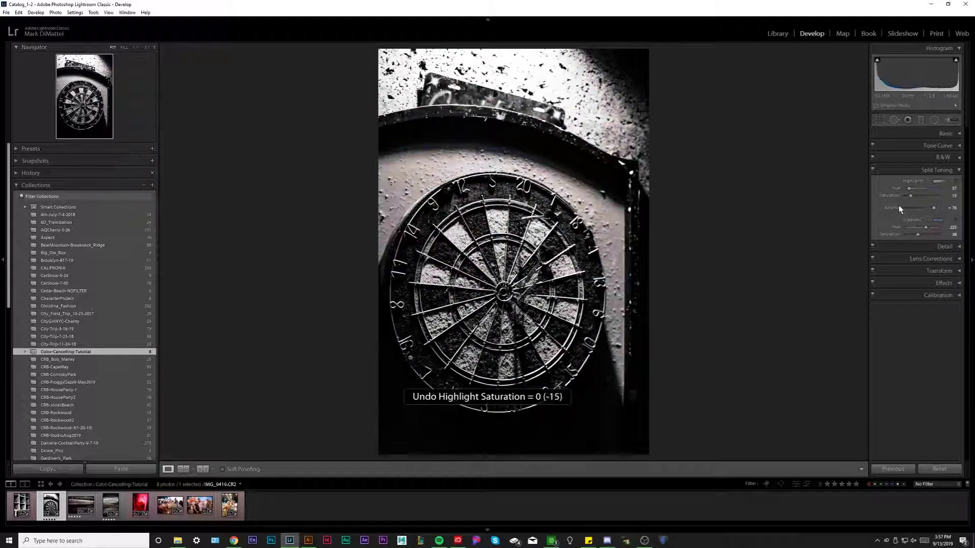
Compare the dartboard photo with Split Toning off and on.
click(873, 170)
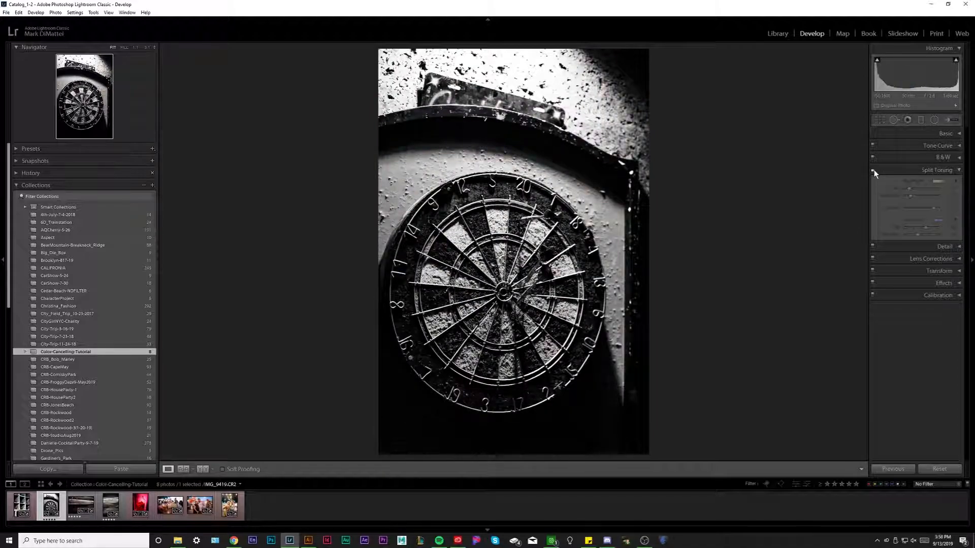
click(873, 170)
click(874, 171)
click(873, 170)
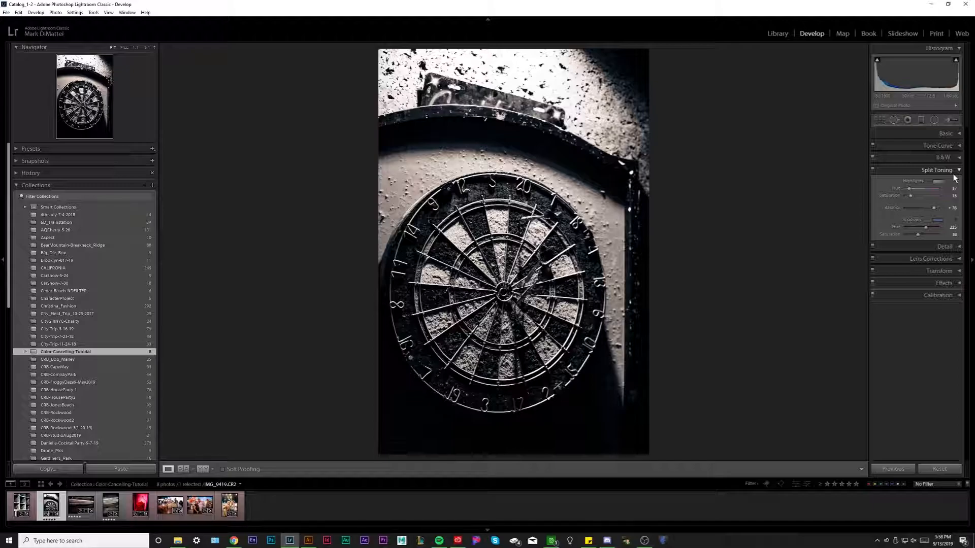
Convert the dark building facade photo to Black & White and compare it with Split Toning off and on.
key(Right)
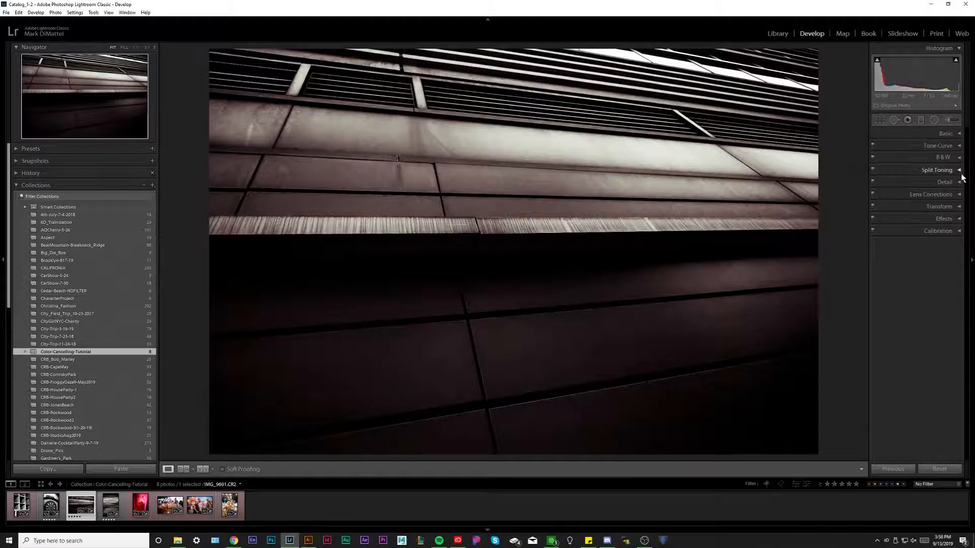
click(949, 135)
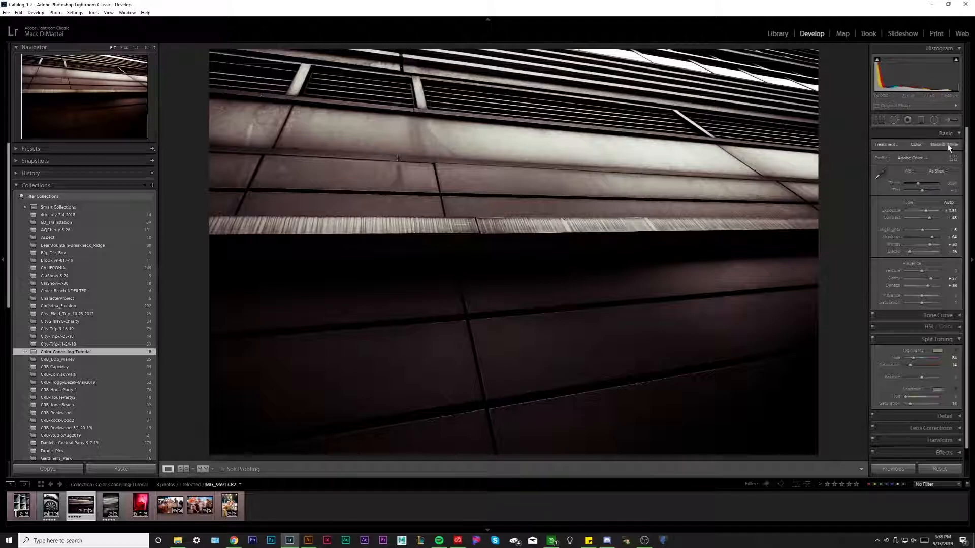
click(947, 143)
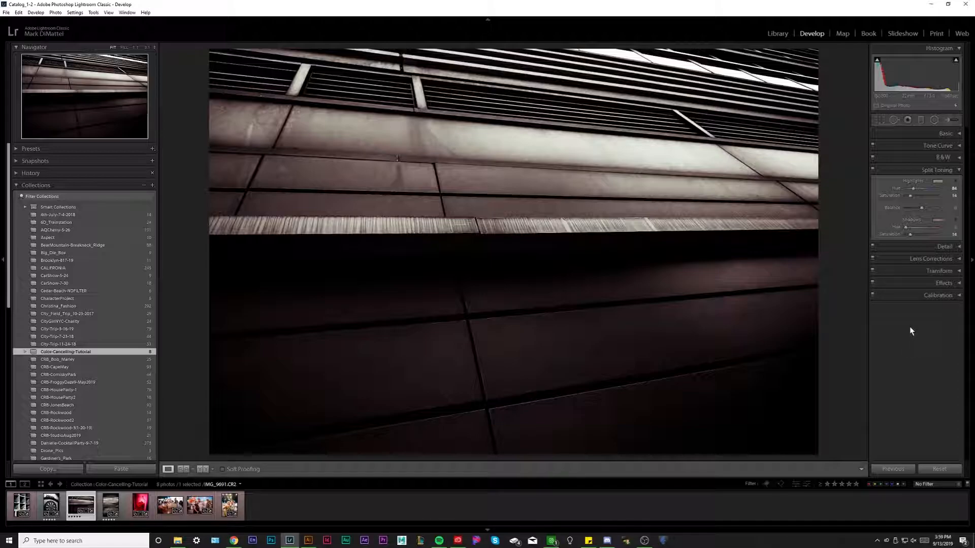
click(873, 170)
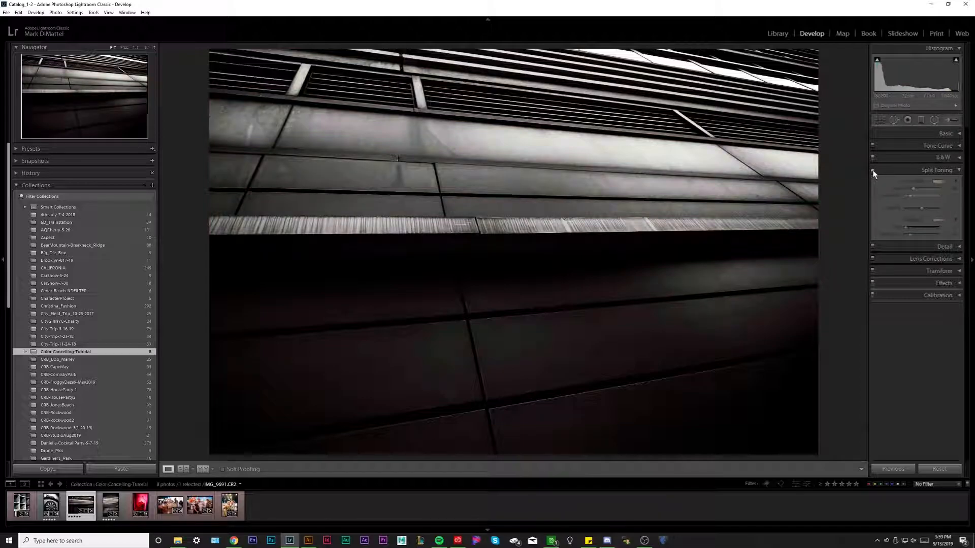
click(872, 170)
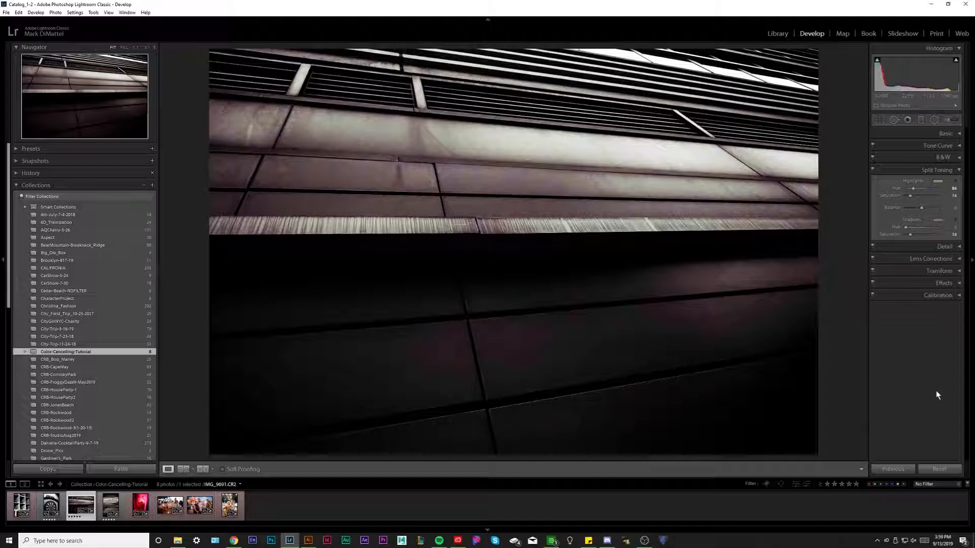
Tone the facade's highlights with hue 37 and saturation 15, and its shadows with hue 215 and saturation 18.
click(938, 181)
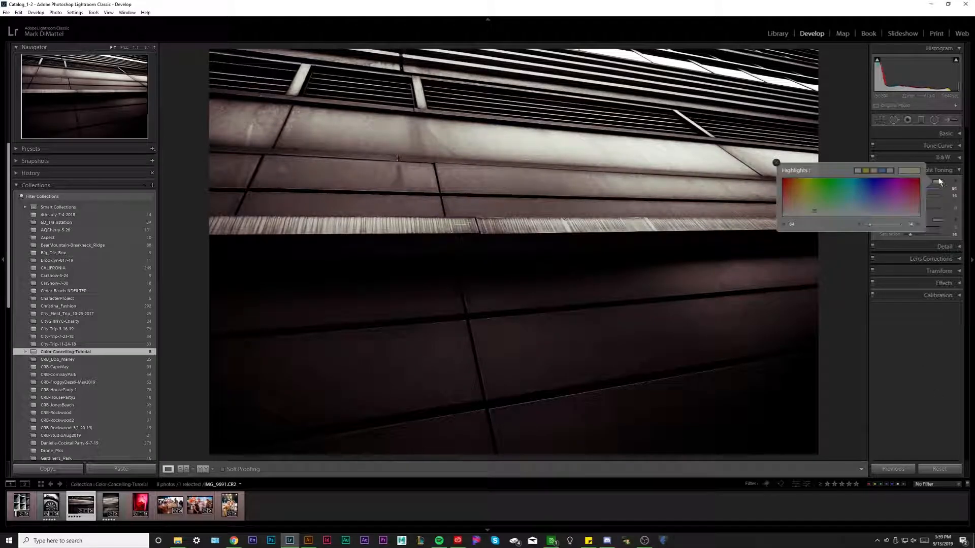
click(875, 171)
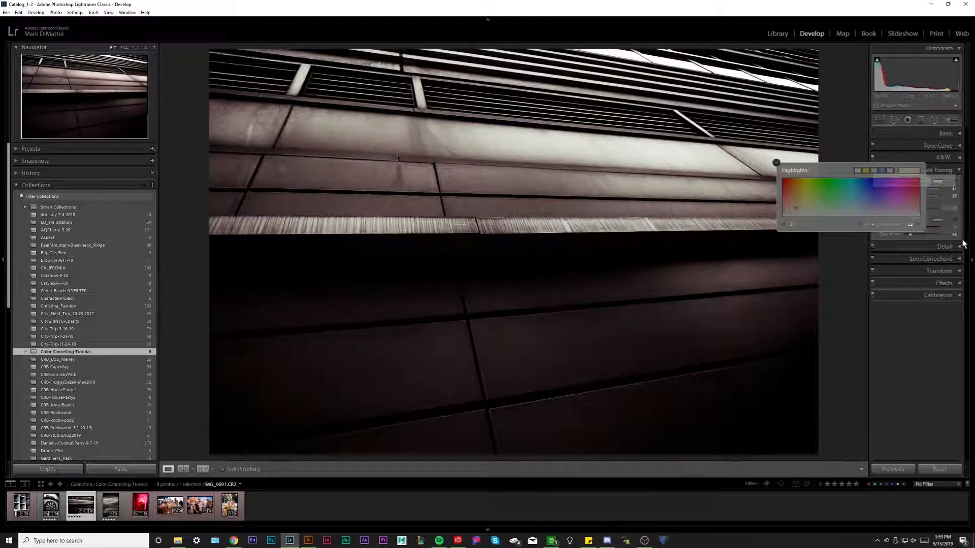
click(937, 220)
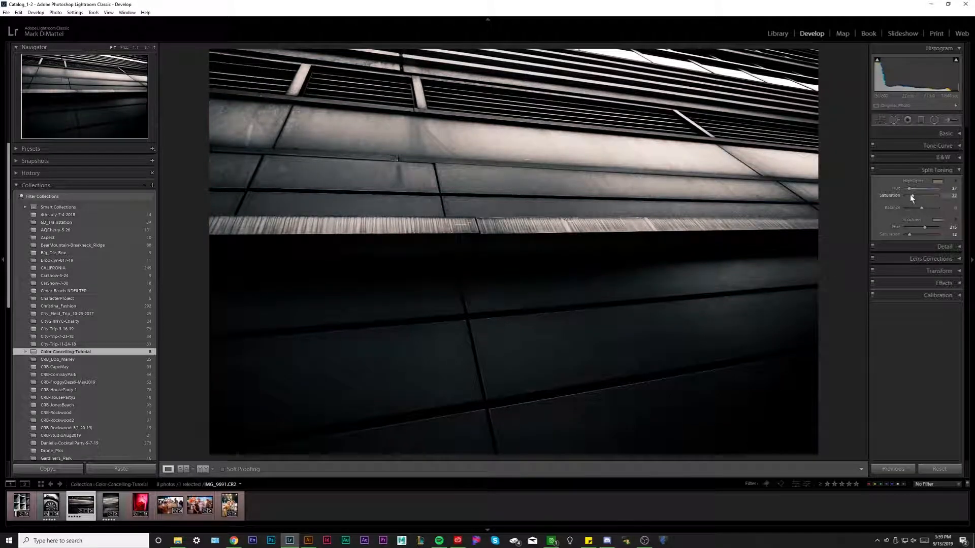
drag(912, 196, 909, 196)
drag(912, 235, 927, 213)
Undo all the highlight and shadow toning changes on the facade photo.
key(ctrl+z)
key(ctrl+z)
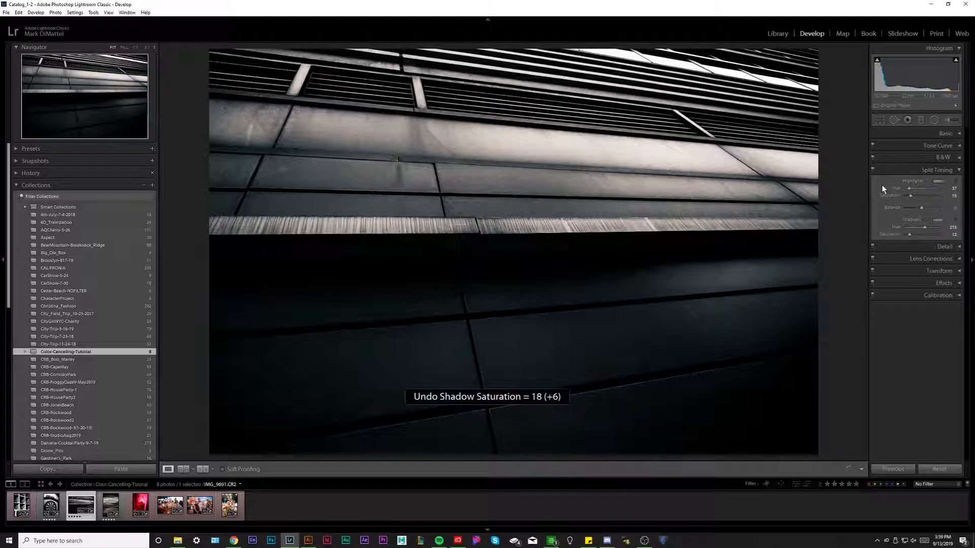
key(ctrl+z)
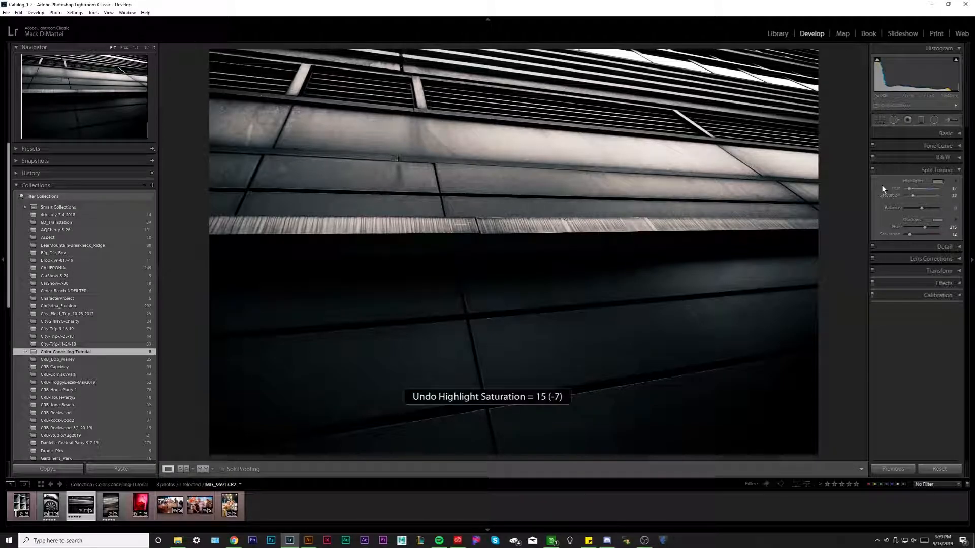
key(ctrl+z)
key(ctrl+z)
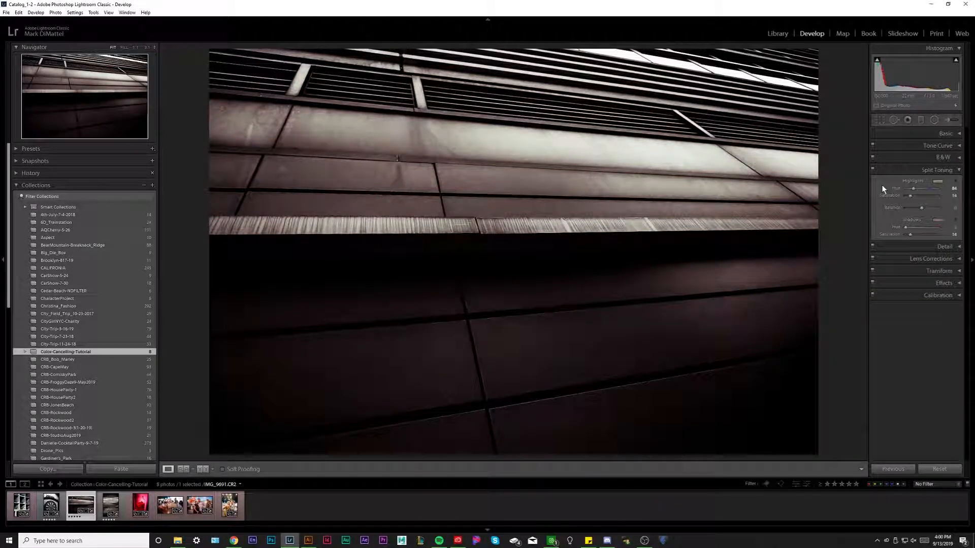
Open the seascape photo and compare it with Split Toning off and on.
click(111, 505)
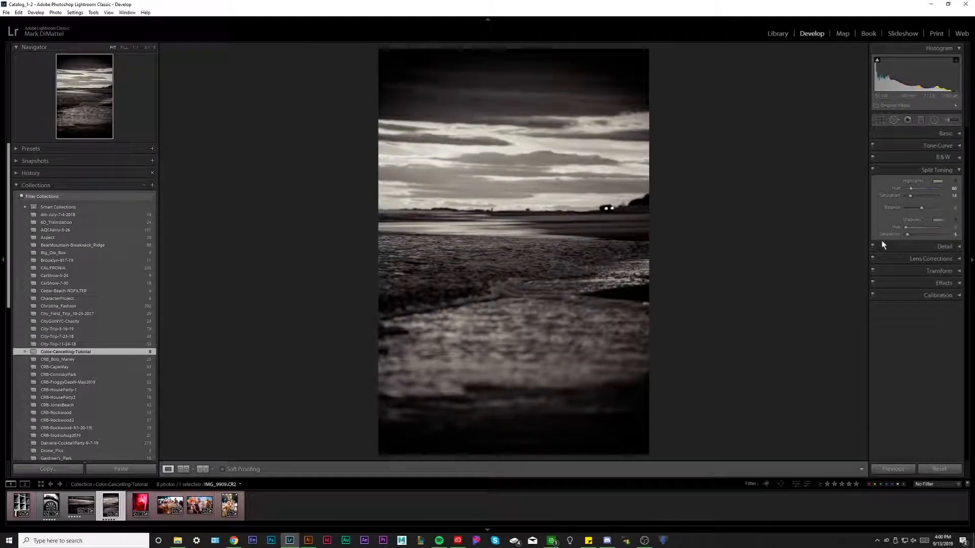
click(873, 170)
click(871, 170)
Open the red-lit gumball jar photo, view it in Before & After, and return to the single view.
click(140, 505)
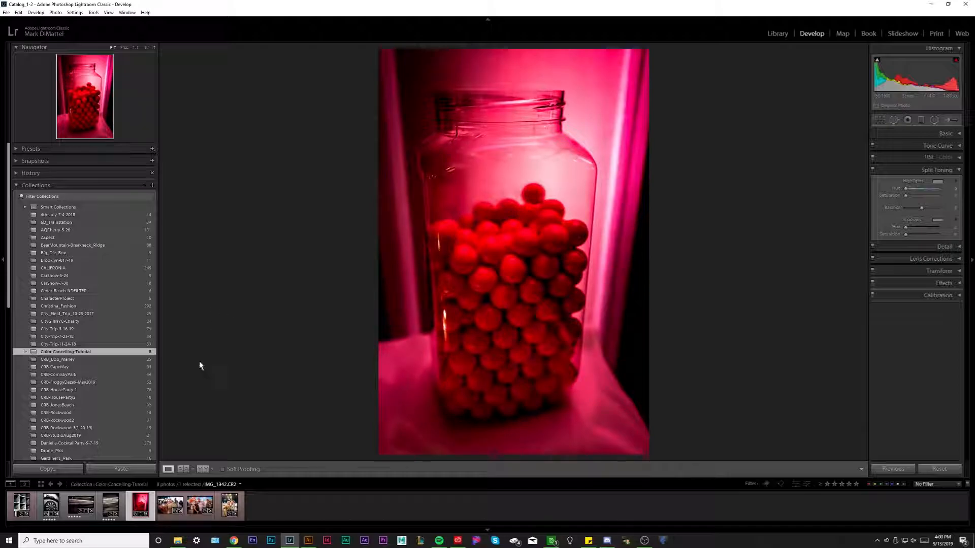
click(202, 469)
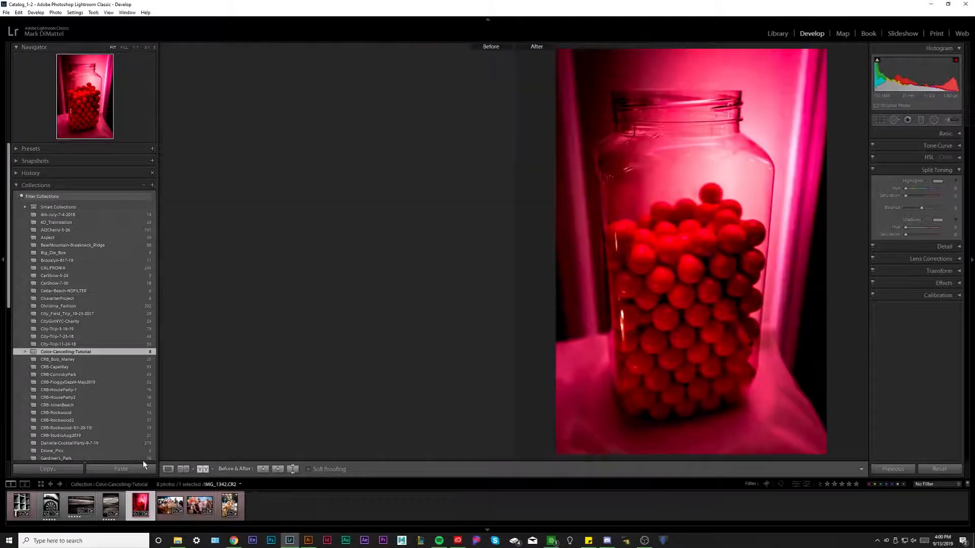
click(168, 469)
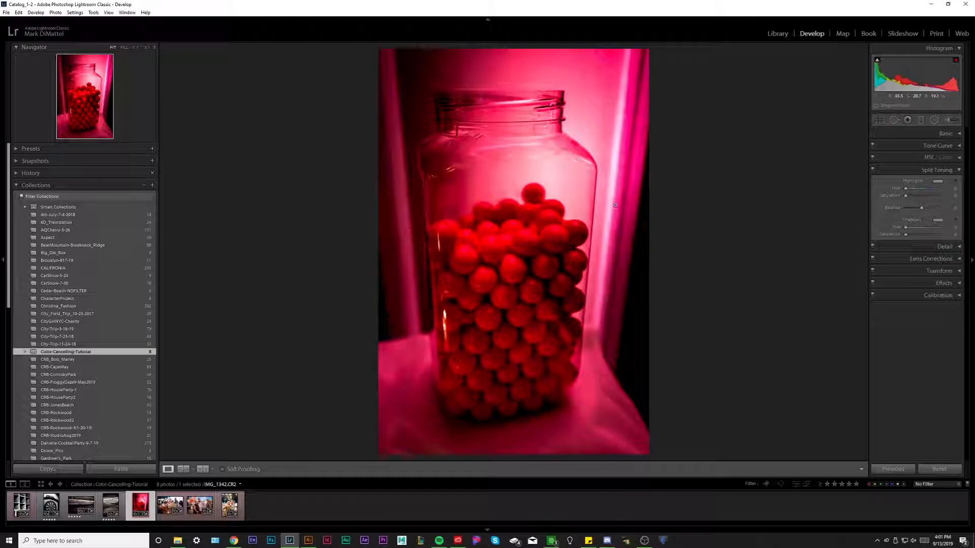
Try toning the jar photo's highlights with green at hue 127 and saturation 92, and reset both values.
click(937, 182)
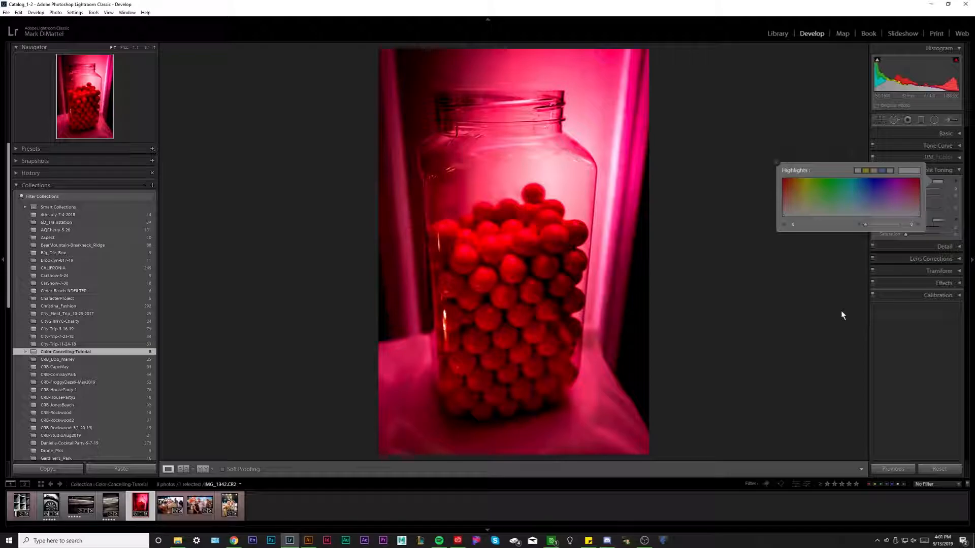
click(830, 181)
mouse_move(825, 180)
mouse_down()
mouse_move(840, 177)
mouse_move(832, 180)
mouse_up()
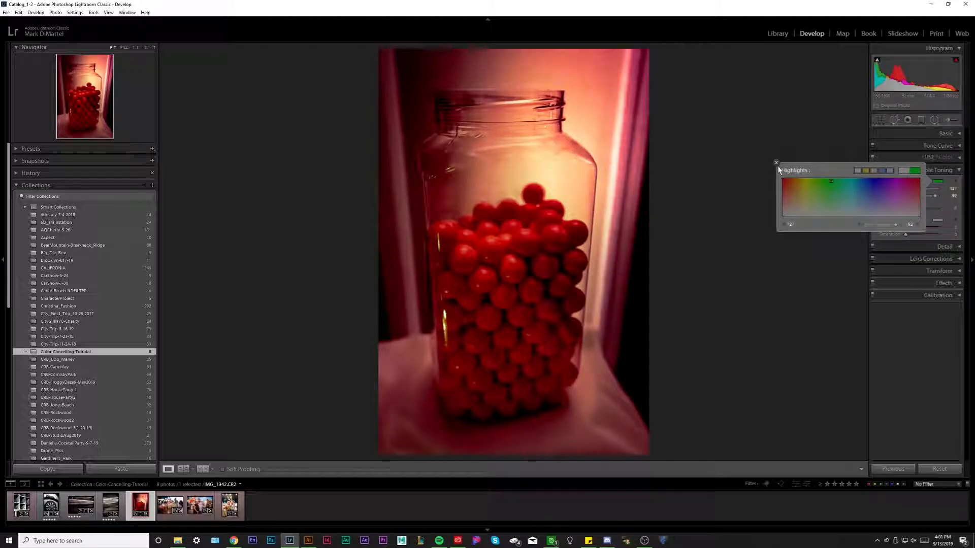
click(776, 163)
click(872, 170)
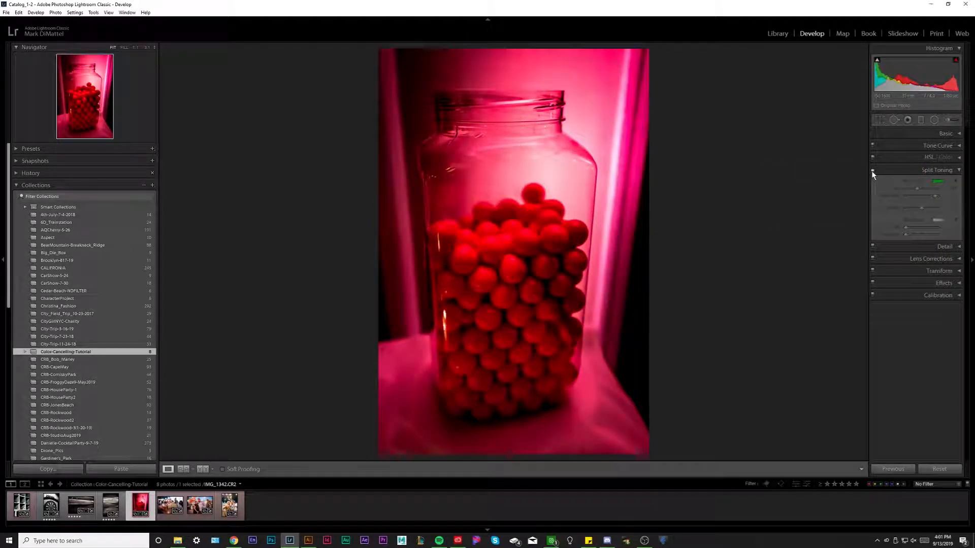
click(872, 170)
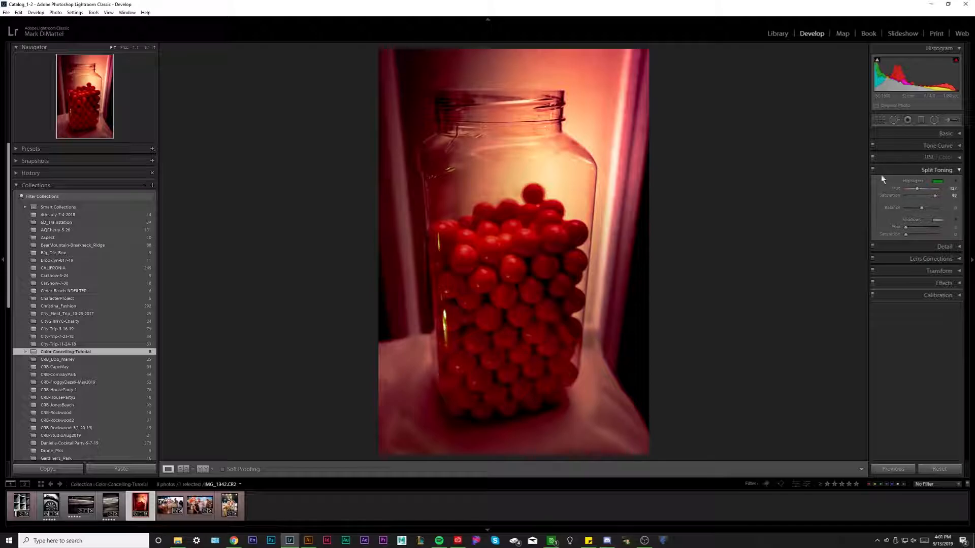
double_click(891, 195)
double_click(897, 188)
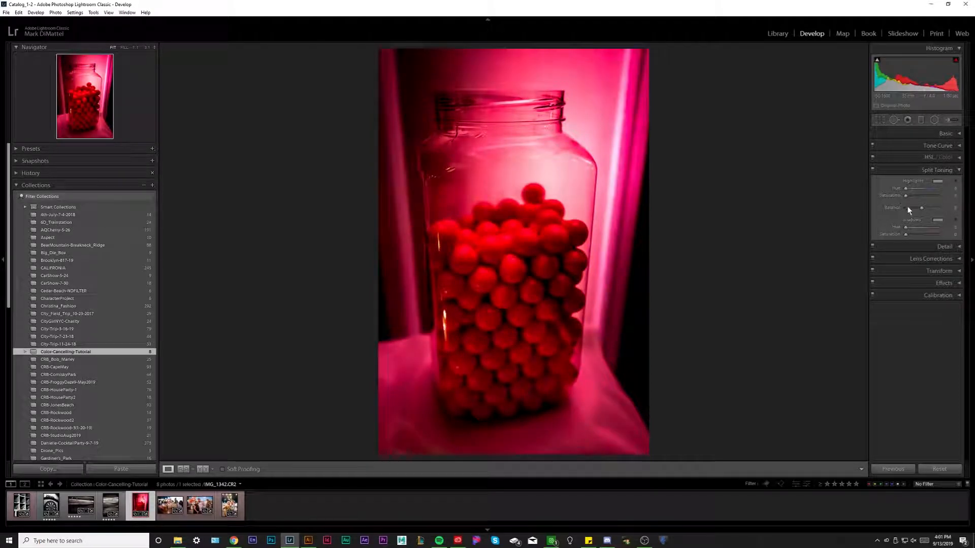
Tone the jar photo's shadows with hue 175 and saturation 100, and compare the photo before and after.
click(940, 222)
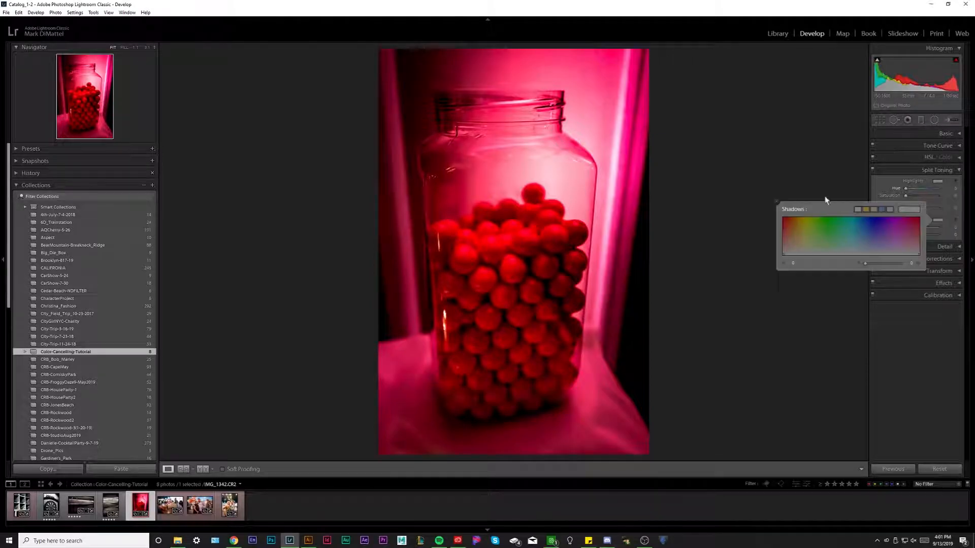
click(836, 219)
drag(836, 219, 851, 218)
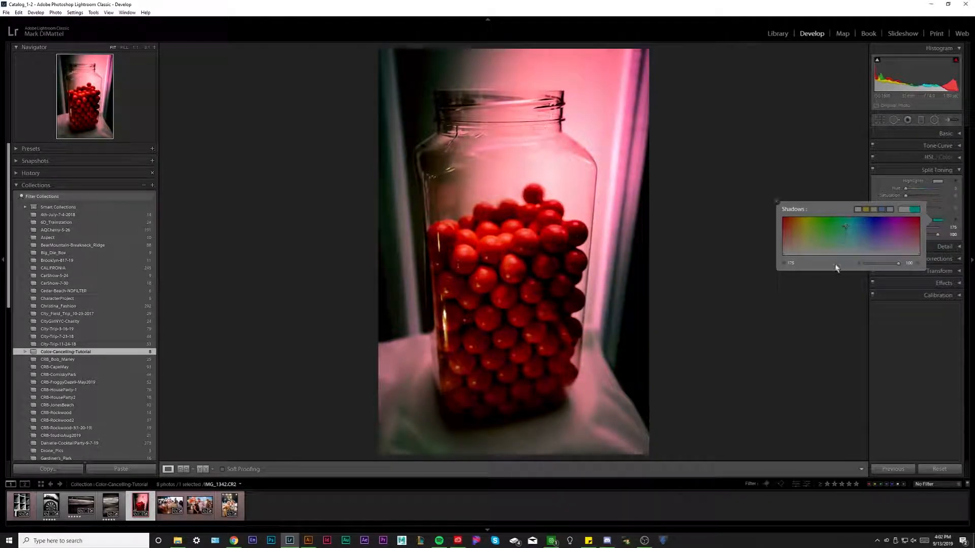
click(777, 203)
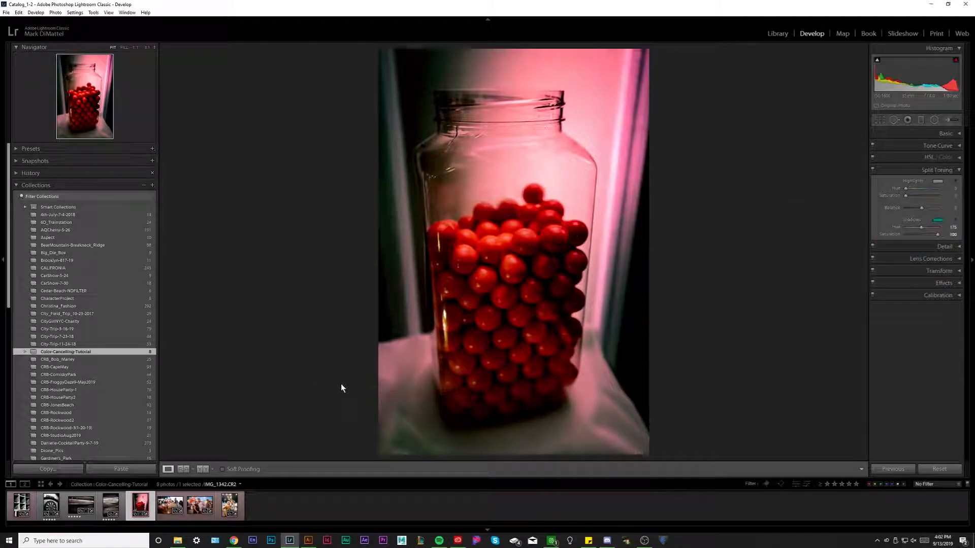
key(y)
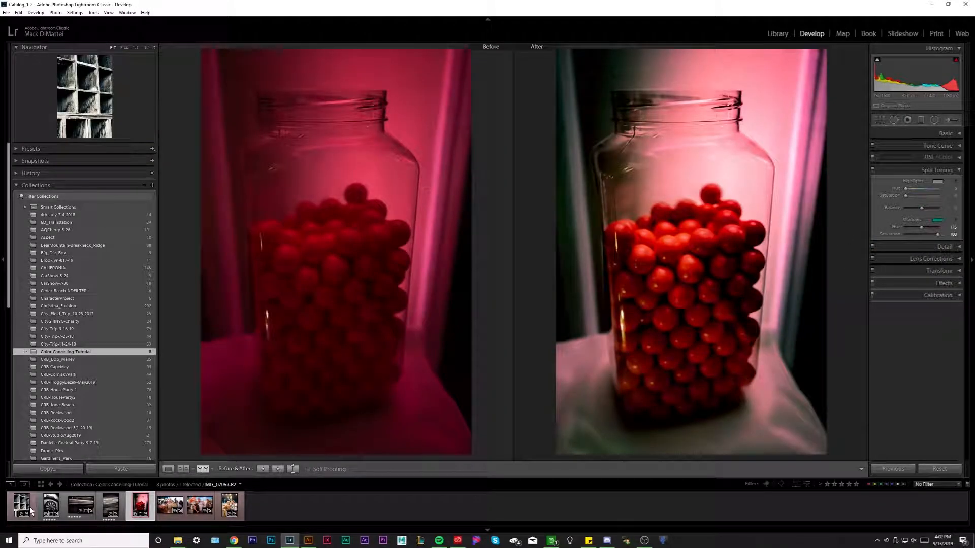
click(168, 469)
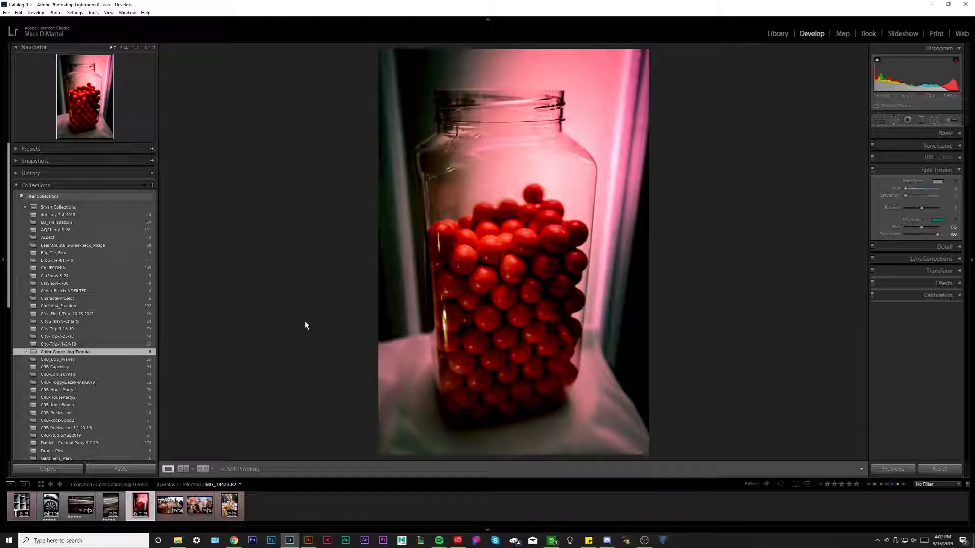
With Split Toning off, set the jar photo's HSL saturation to -84 for red and -100 for purple and magenta.
click(873, 170)
click(957, 159)
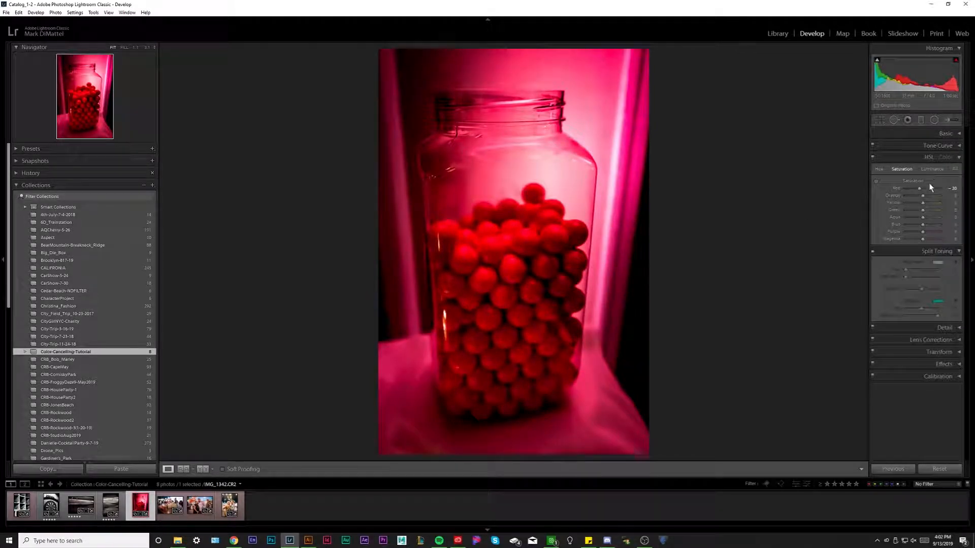
drag(909, 239, 902, 232)
mouse_move(914, 191)
mouse_down()
mouse_move(880, 185)
mouse_move(910, 198)
mouse_up()
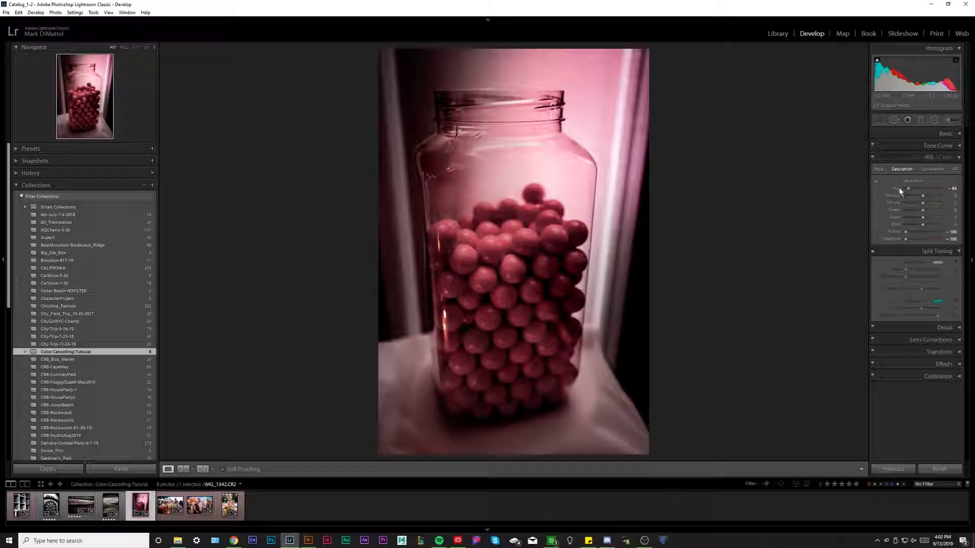
Reset the jar photo's red, purple and magenta saturation and turn Split Toning back on.
double_click(895, 188)
double_click(894, 231)
double_click(893, 239)
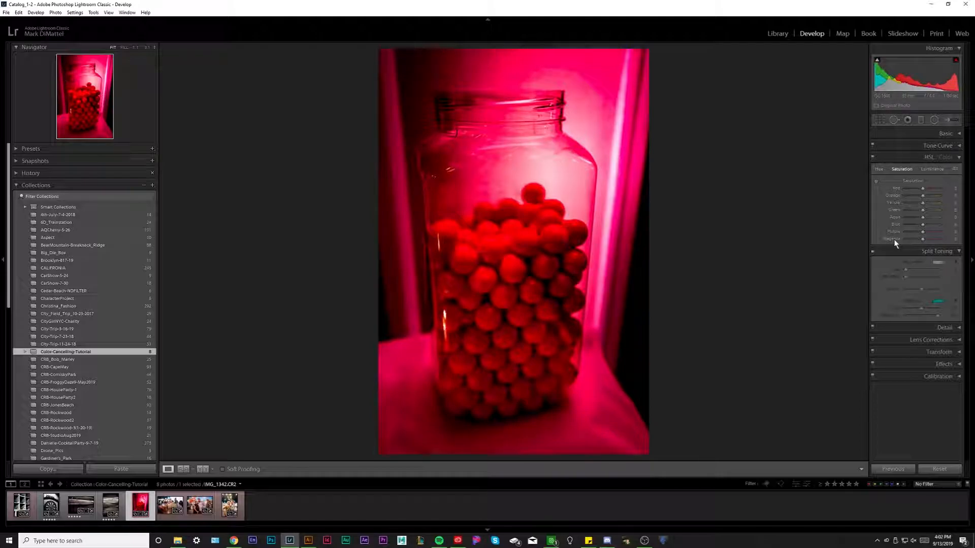
click(959, 157)
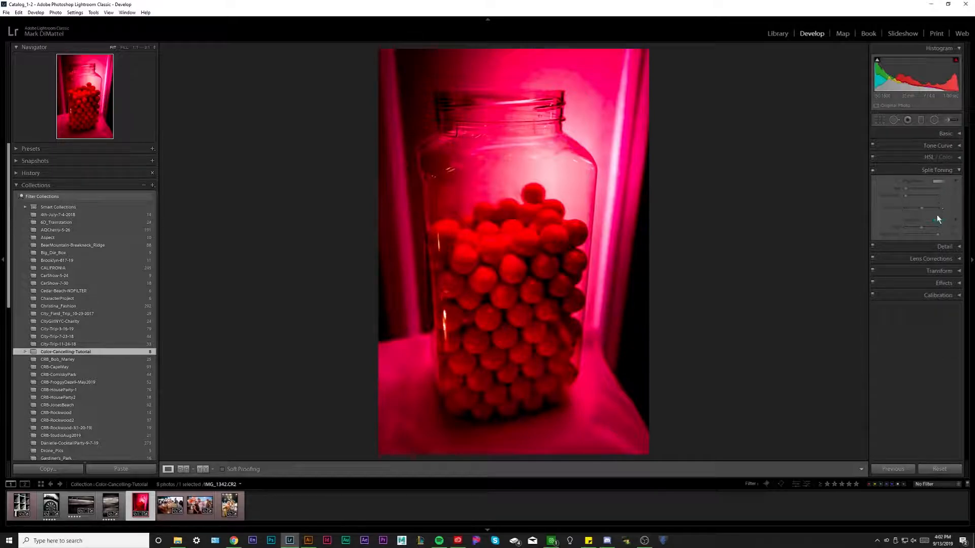
click(873, 170)
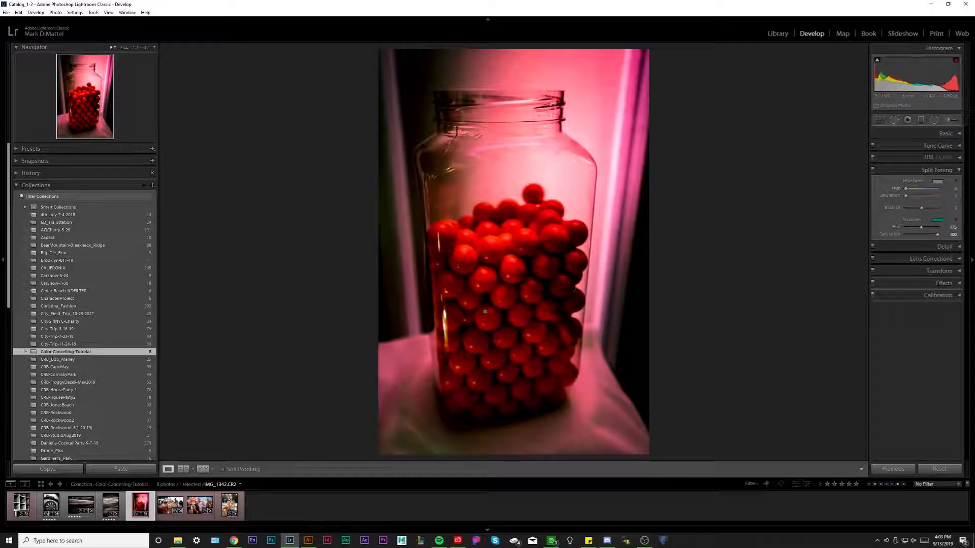
Open the photo of the beer cup and lantern on the table and compare it before and after.
click(170, 505)
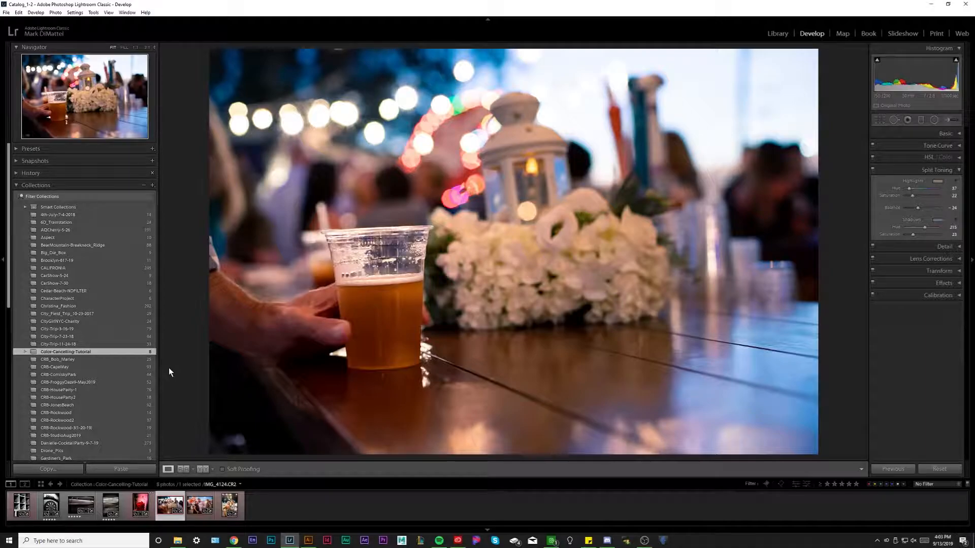
click(203, 469)
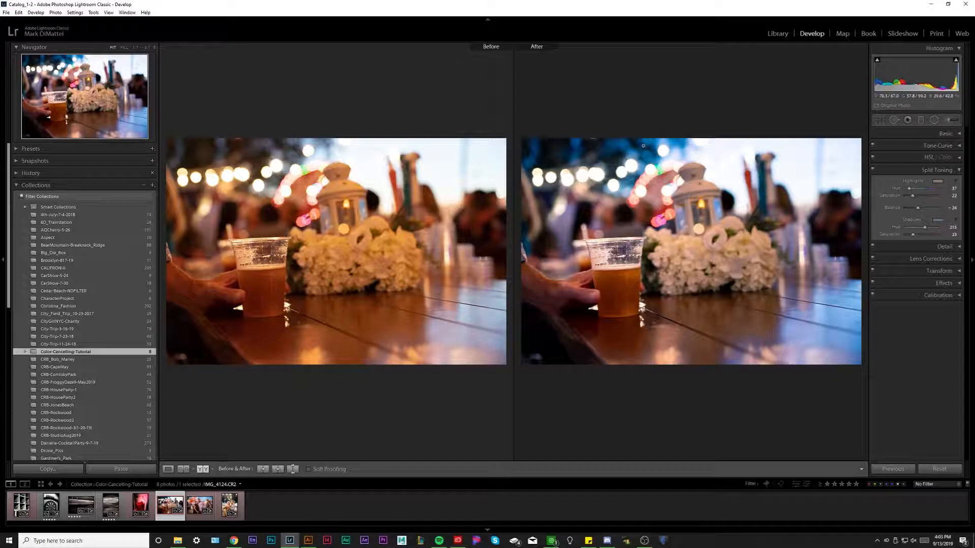
click(168, 469)
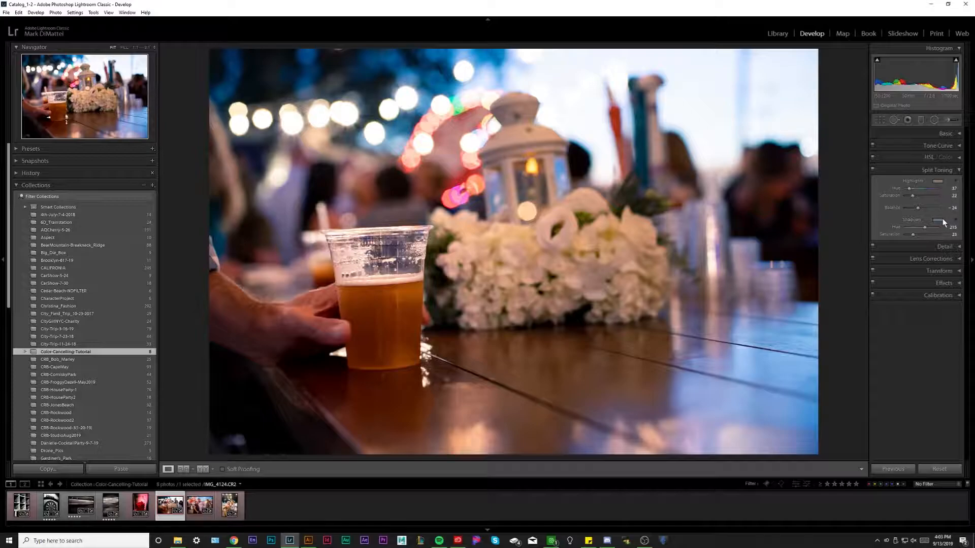
Try resetting the beer cup photo's white balance temperature, undo the reset, and compare the photo before and after.
click(951, 171)
click(949, 134)
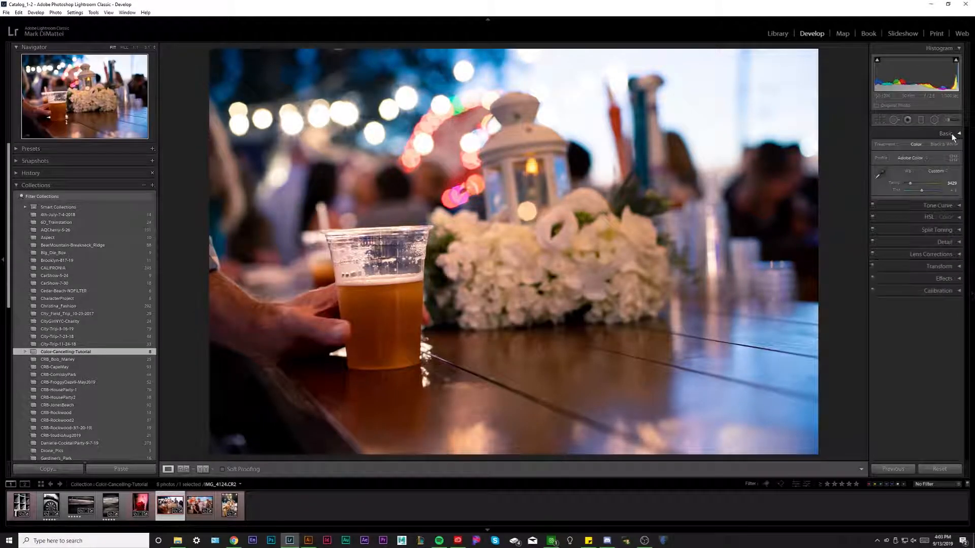
double_click(895, 183)
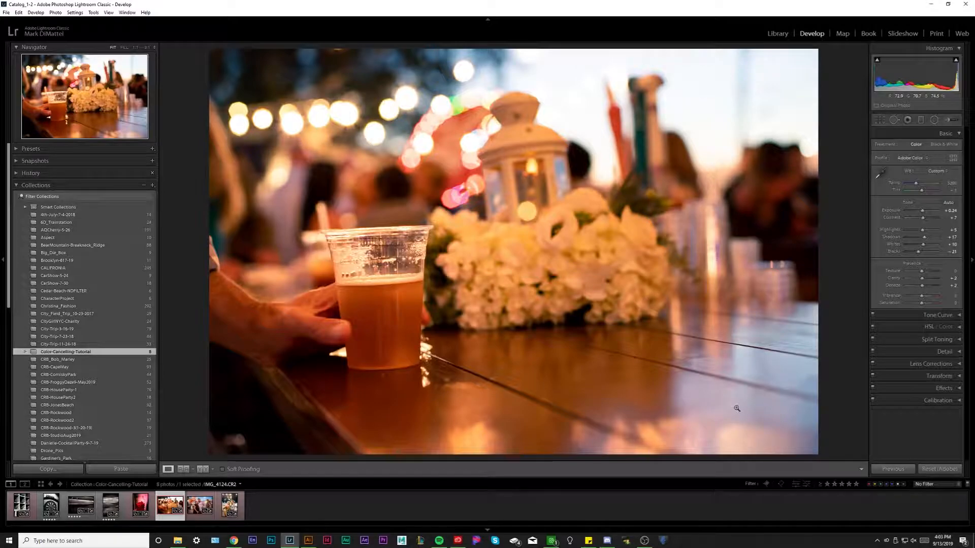
key(ctrl+z)
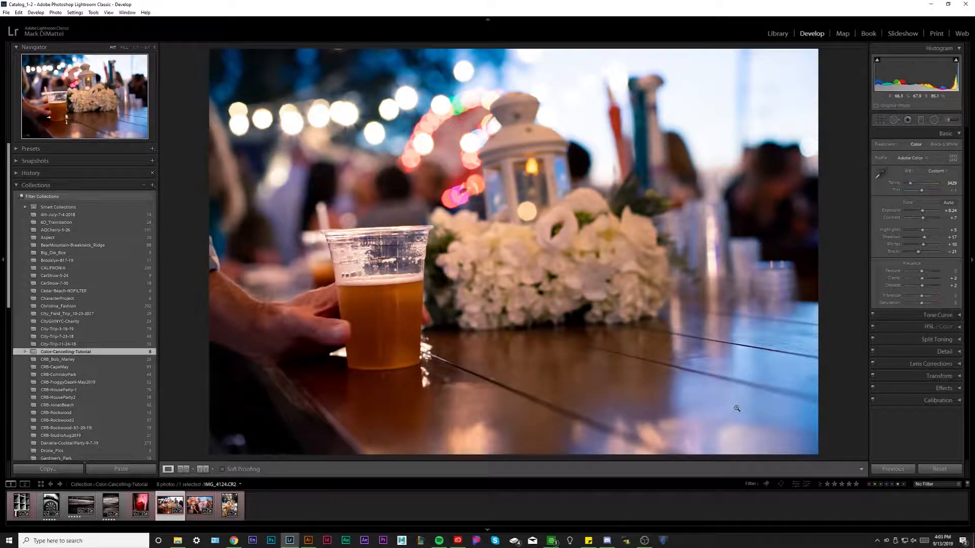
click(202, 470)
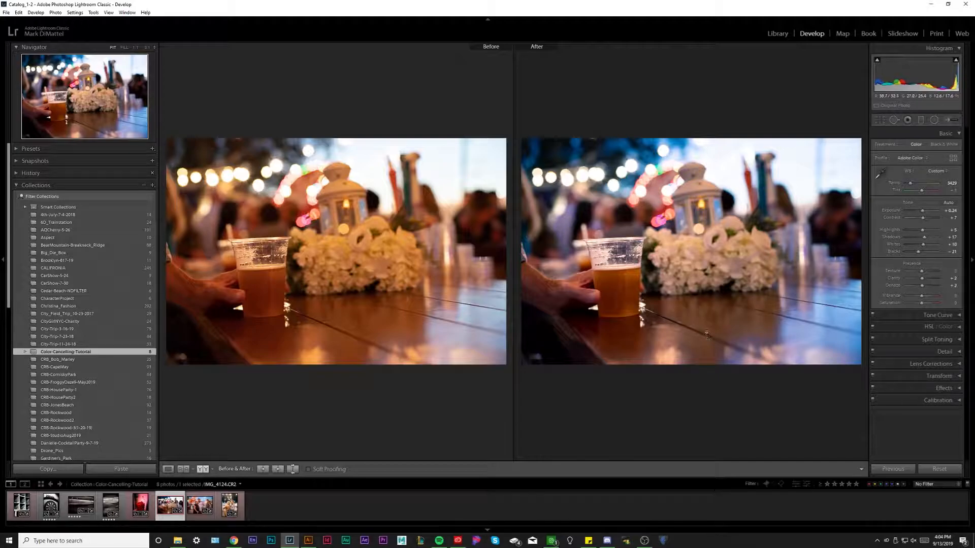
click(168, 470)
Open the photo of the pair beside the red lit sign, compare it before and after, and examine its Split Toning values.
click(194, 508)
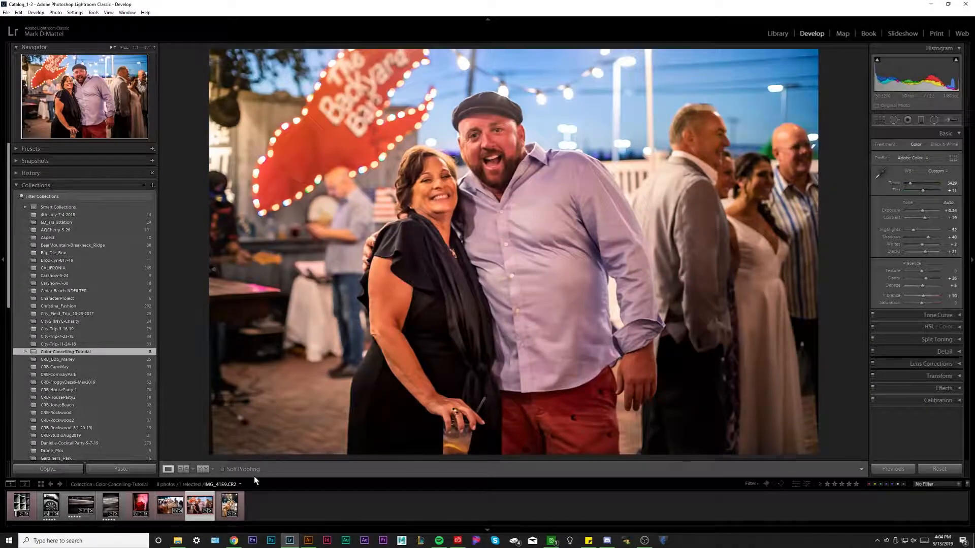
click(202, 469)
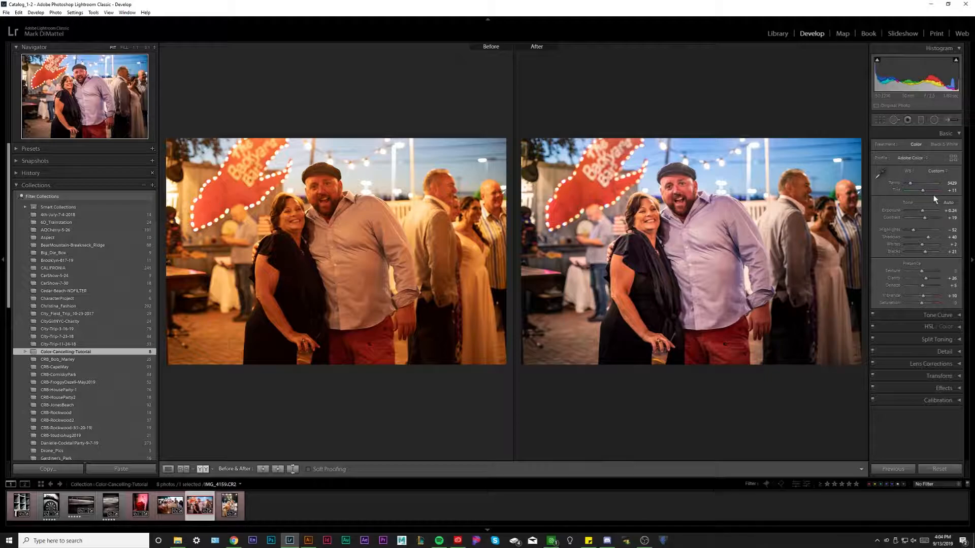
click(958, 134)
click(954, 171)
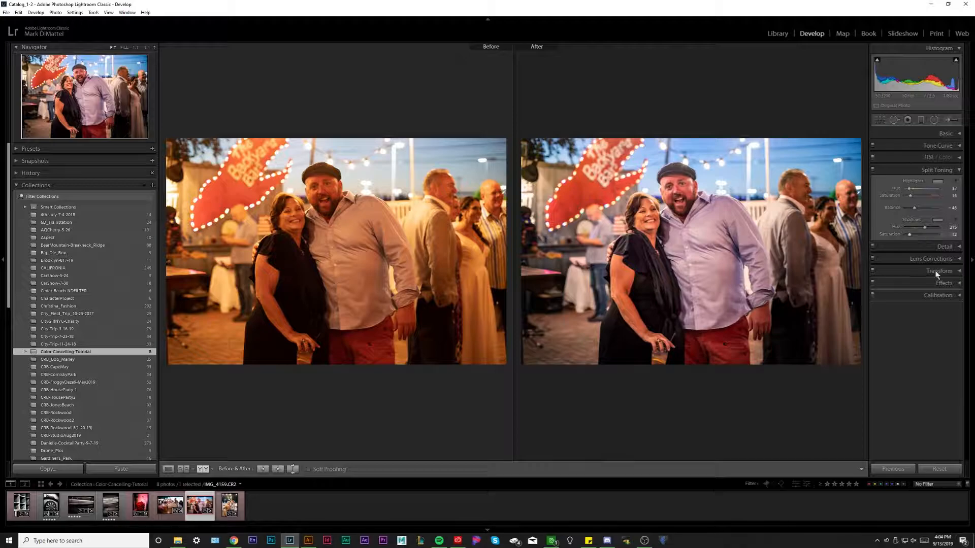
click(959, 170)
Open the photo of the couple holding drinks in single view, and try resetting its white balance temperature before undoing it.
click(229, 505)
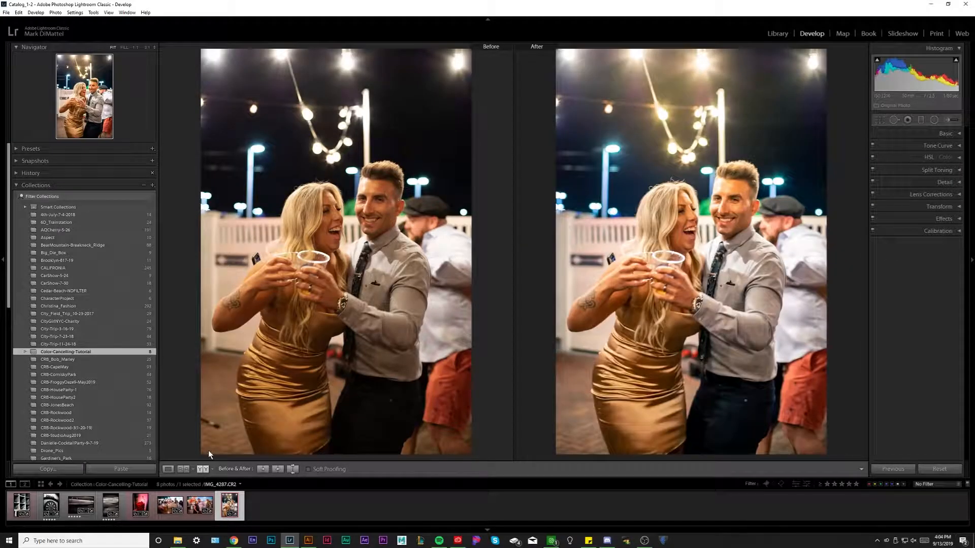
click(167, 468)
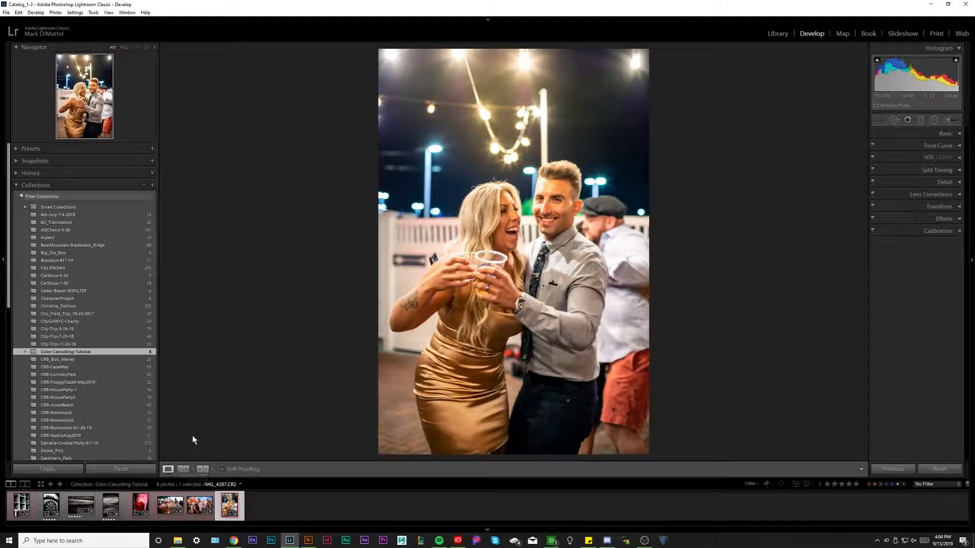
click(933, 133)
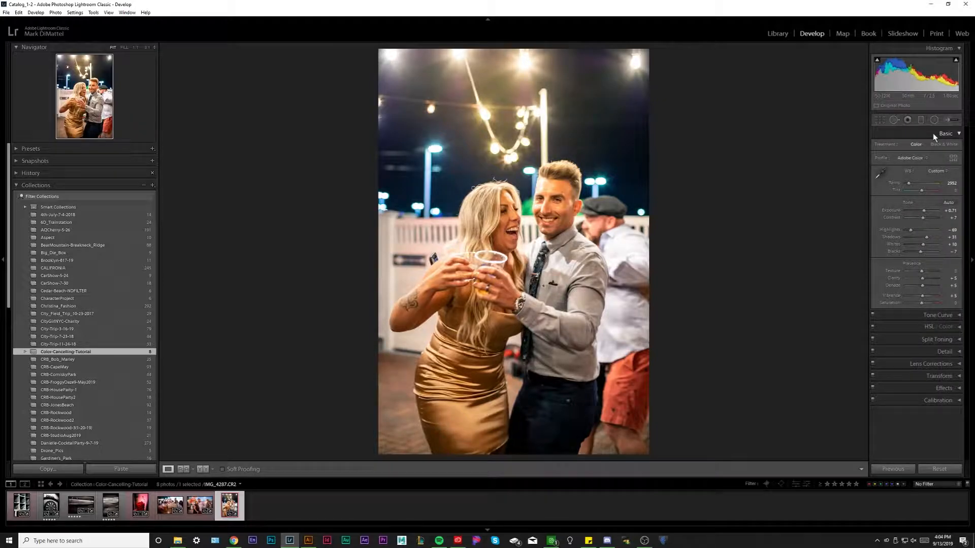
double_click(890, 185)
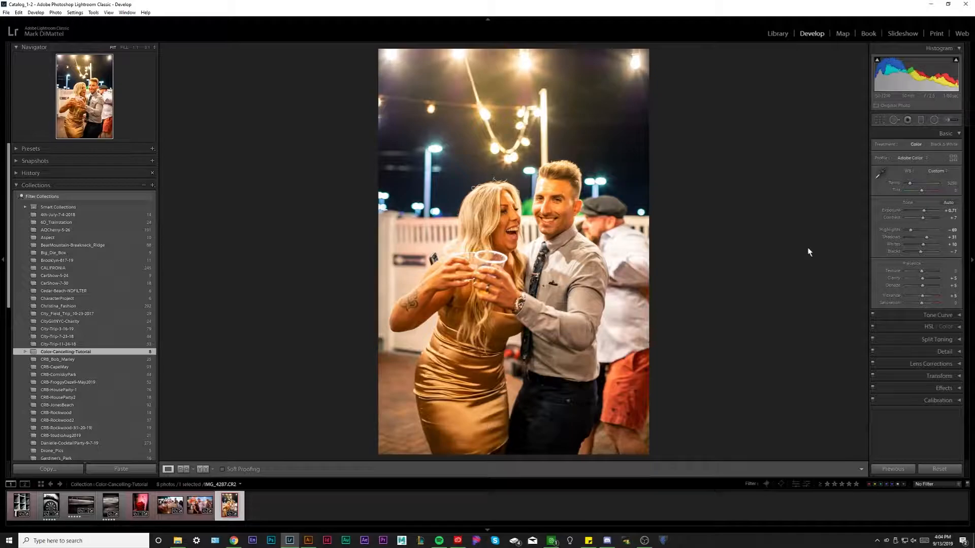
key(ctrl+z)
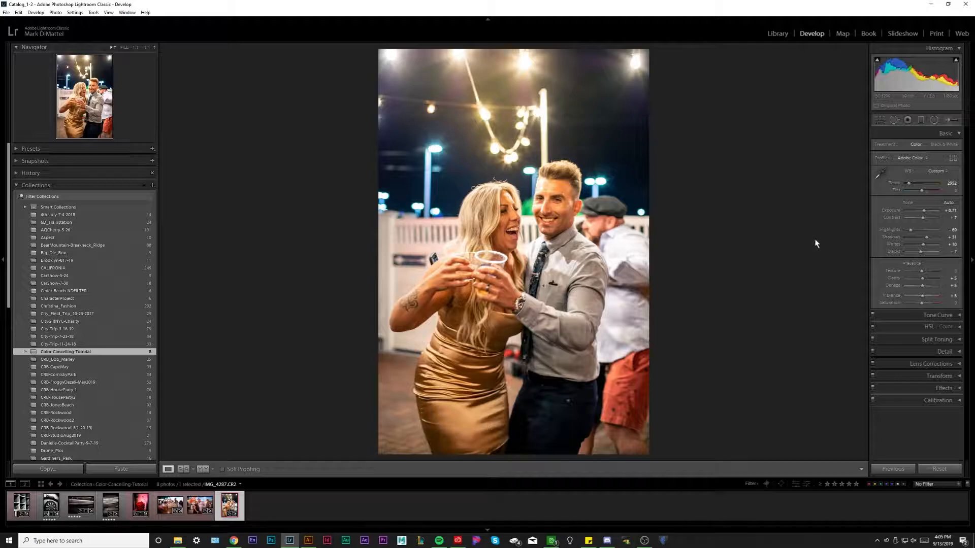
Display the Split Toning settings of the photo of the couple holding drinks.
click(955, 134)
click(953, 171)
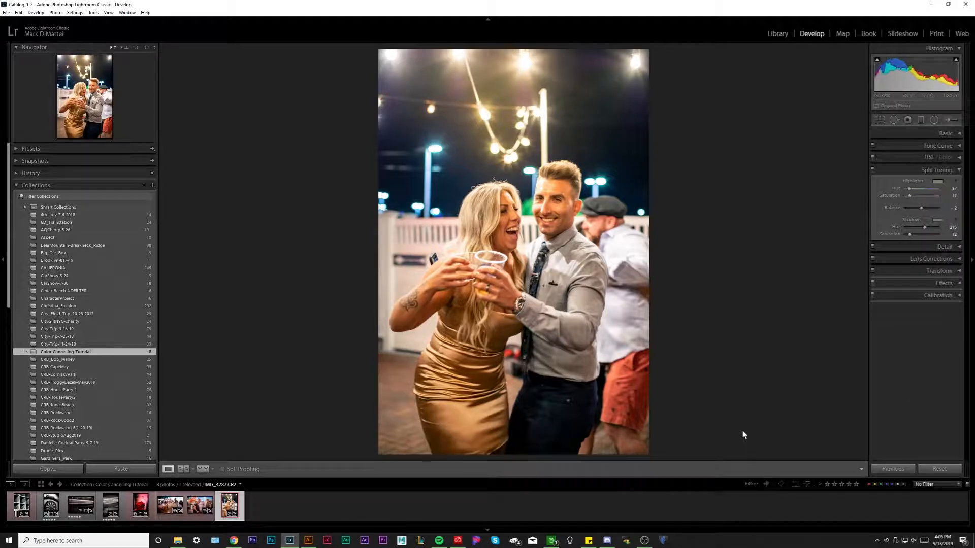
Switch to the Color Cancel Guide in Illustrator and undo the edits to the colored squares below the Additive and Subtractive charts.
click(308, 540)
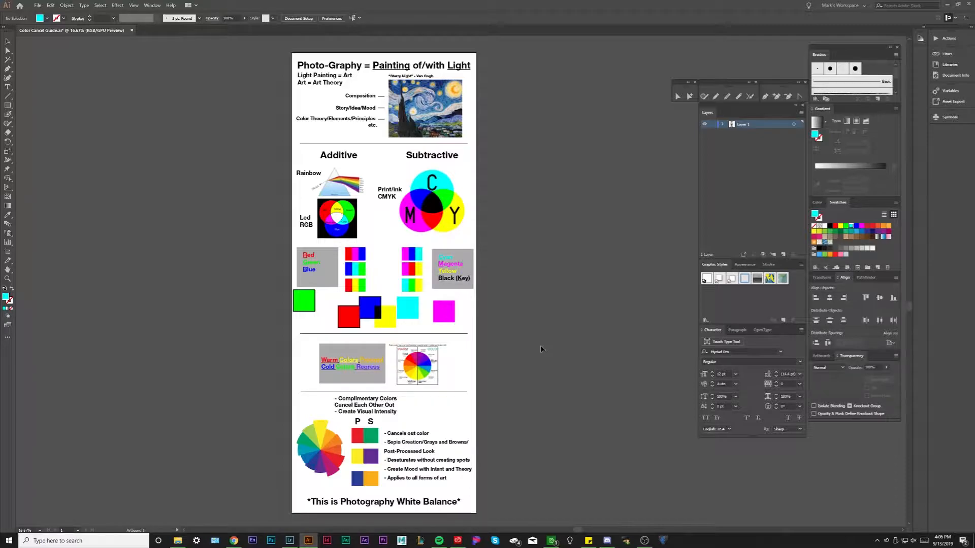
key(ctrl+z)
key(ctrl+z)
key(ctrl+z)
key(ctrl+z)
key(ctrl+z)
key(ctrl+z)
click(541, 350)
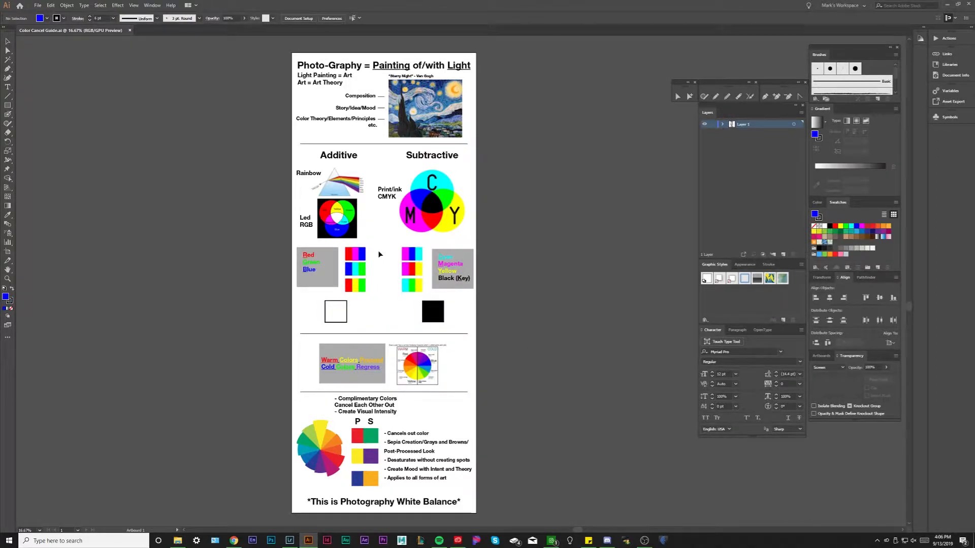